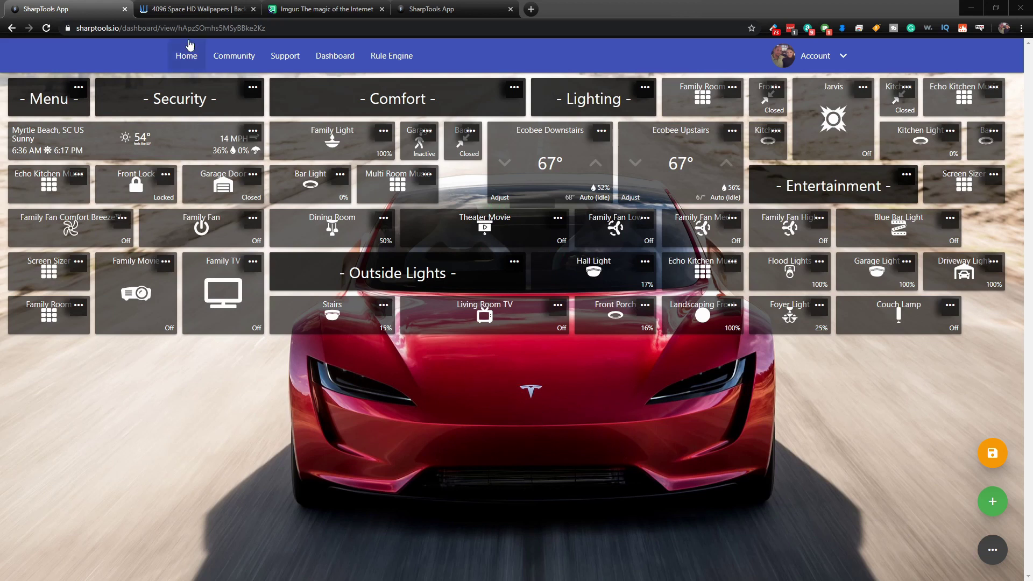
Switch to the Wallpaper Abyss site, browse the space wallpapers and open the site's main wallpapers page.
left_click(207, 9)
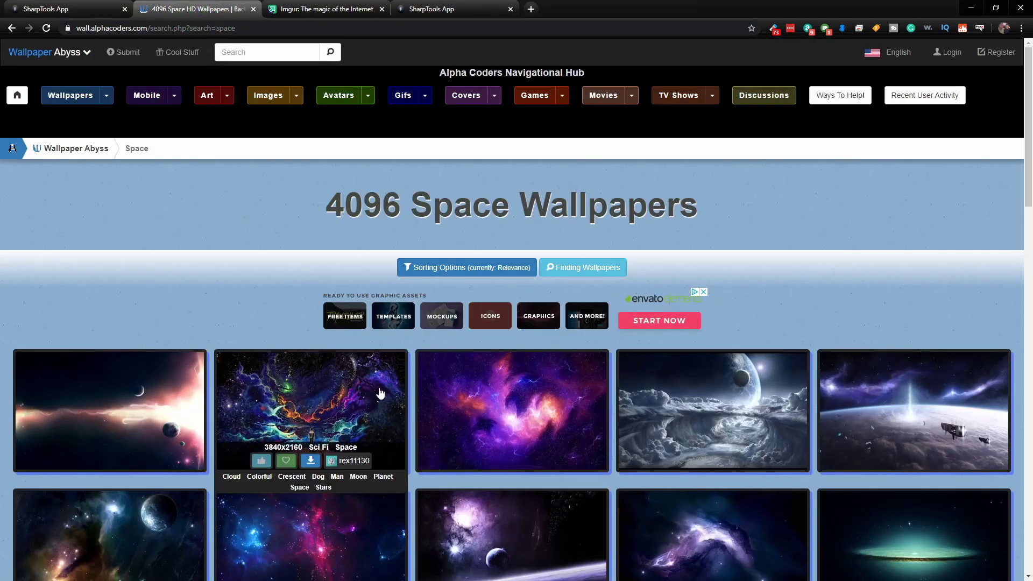
scroll(380, 388, "down", 5)
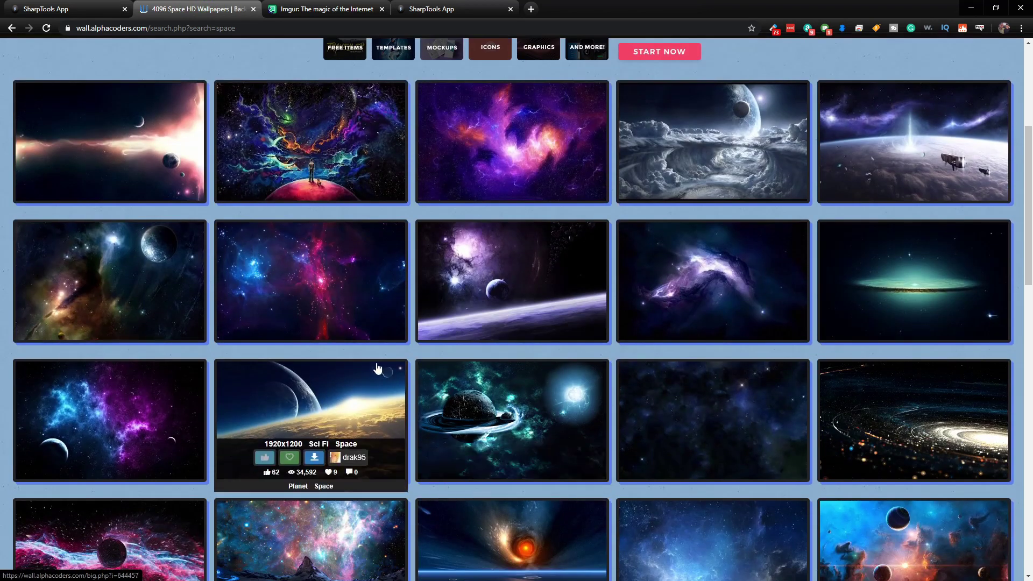
scroll(378, 368, "up", 5)
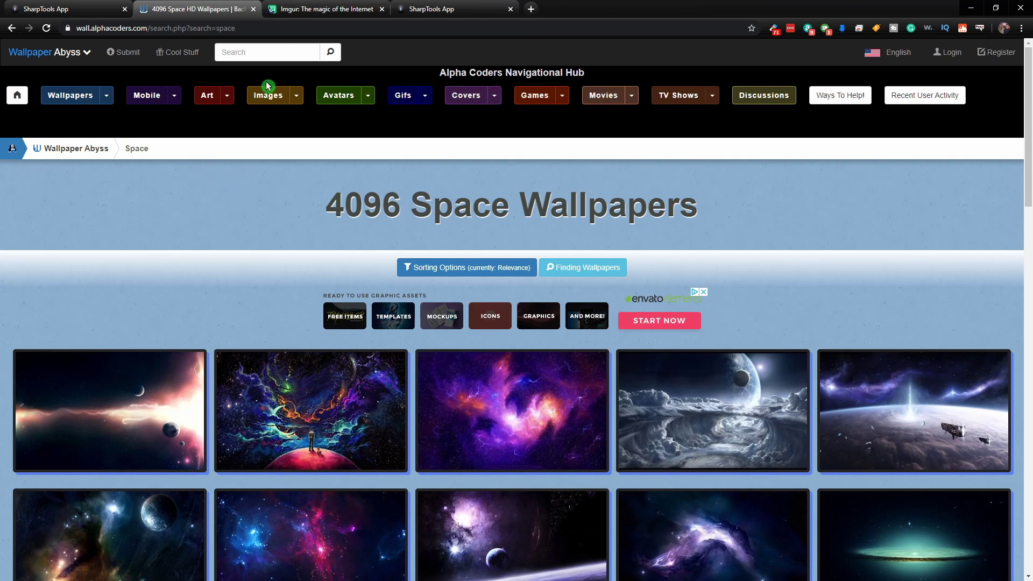
left_click(196, 99)
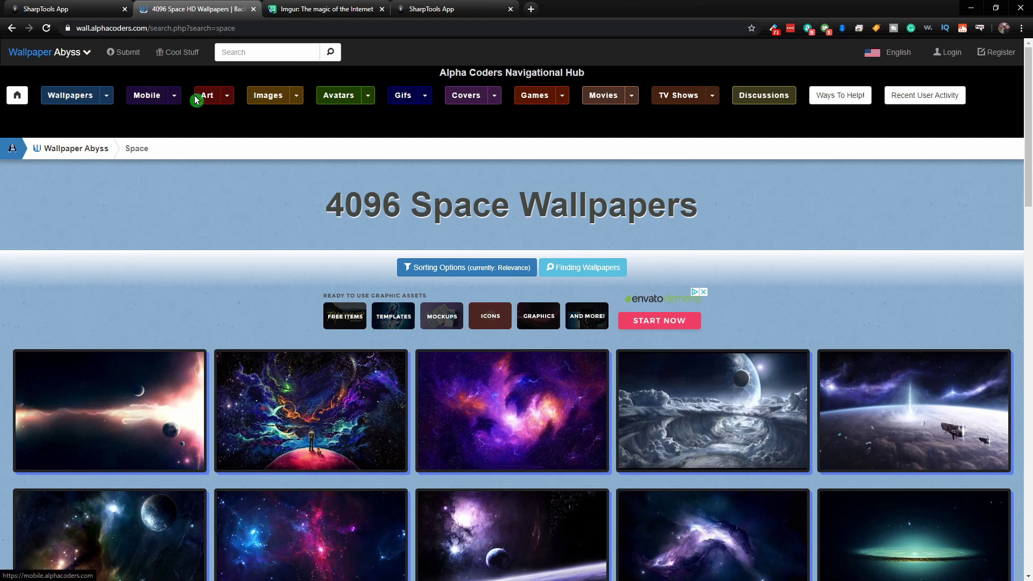
left_click(72, 100)
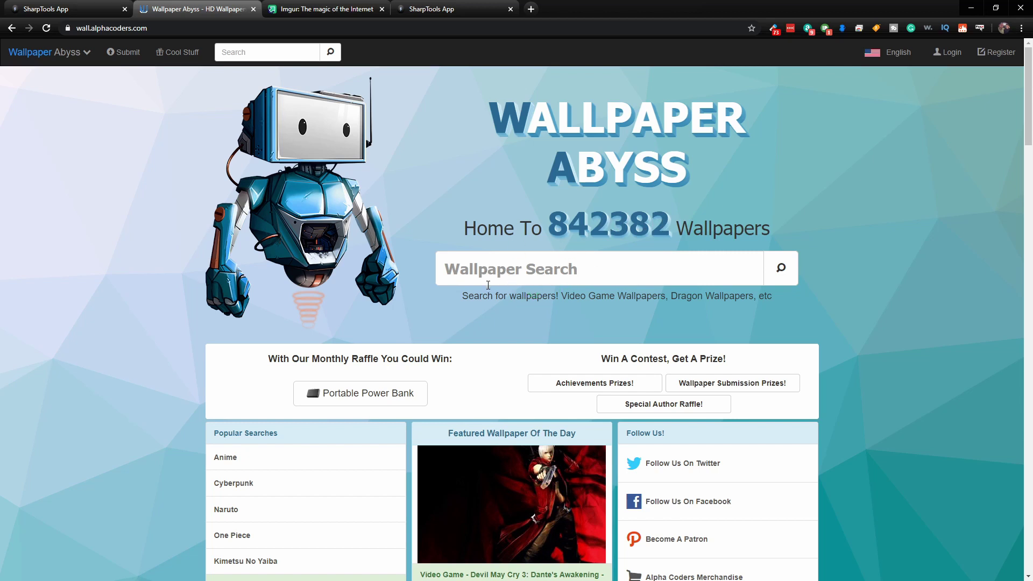
Search the wallpaper site for "nature".
left_click(289, 58)
type("natur")
key("Return")
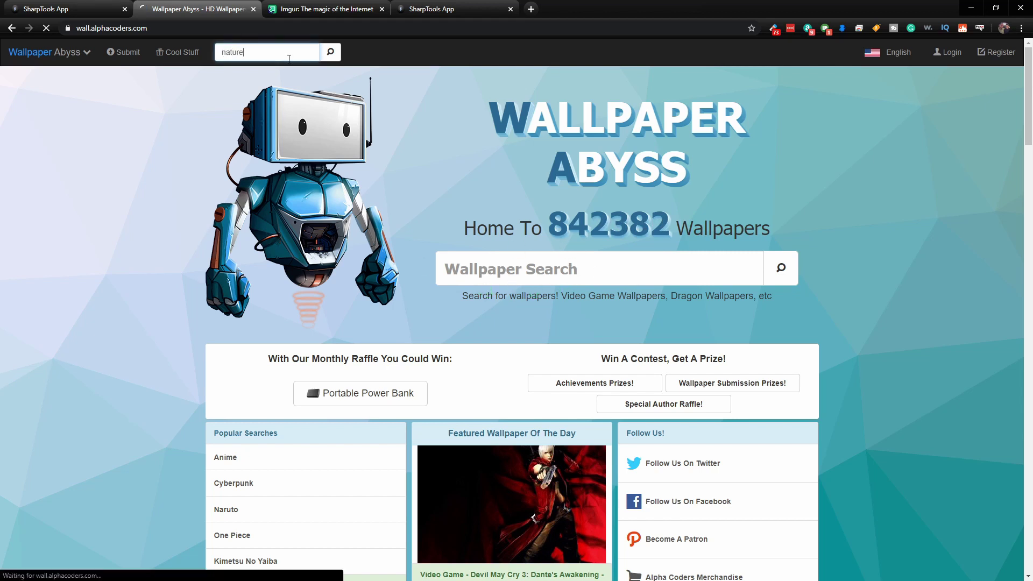
Download the 3840x2160 Earth From Space wallpaper and the 2000x1333 tropical beach wallpaper.
scroll(410, 320, "down", 2)
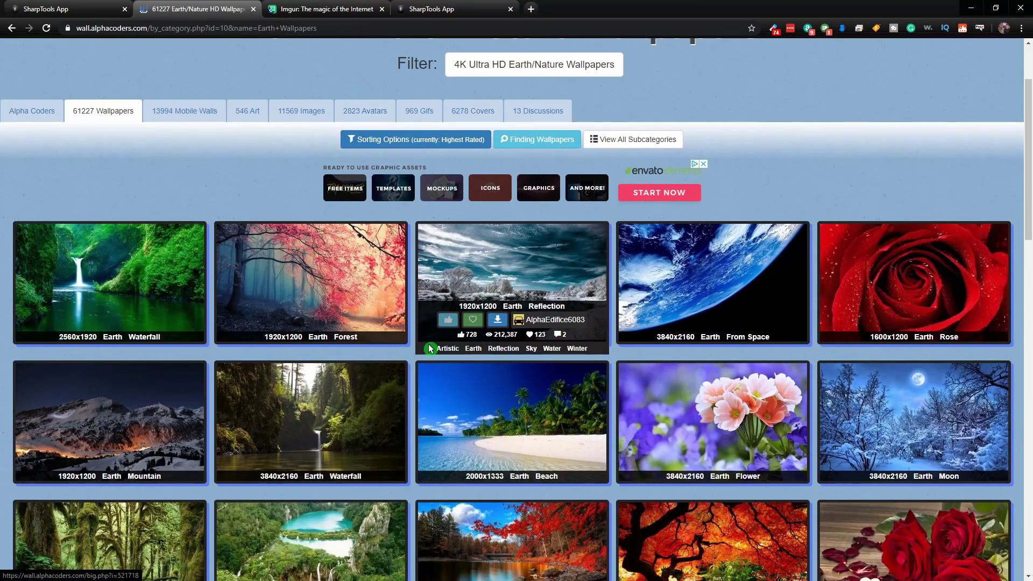
scroll(415, 315, "down", 2)
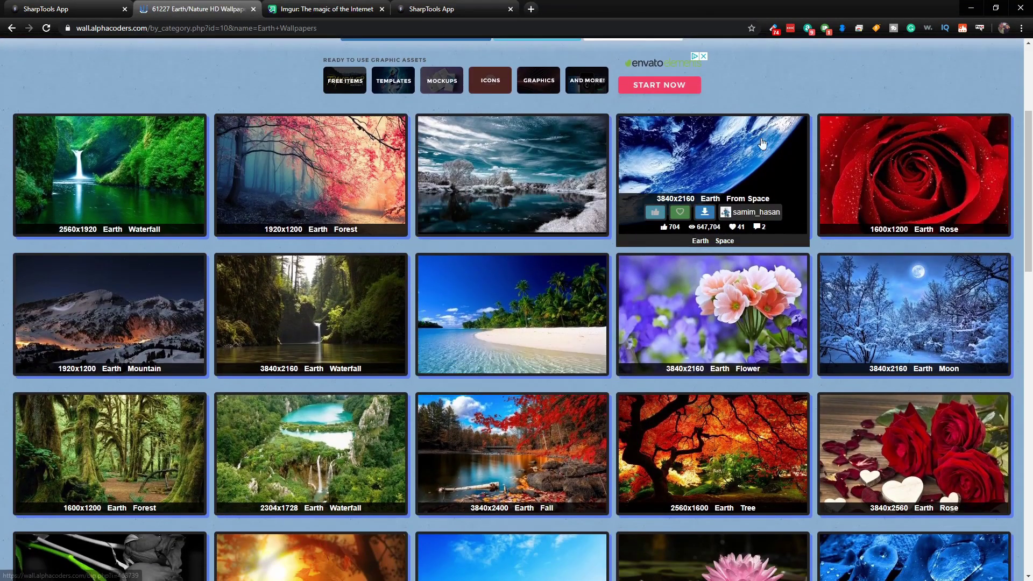
left_click(706, 214)
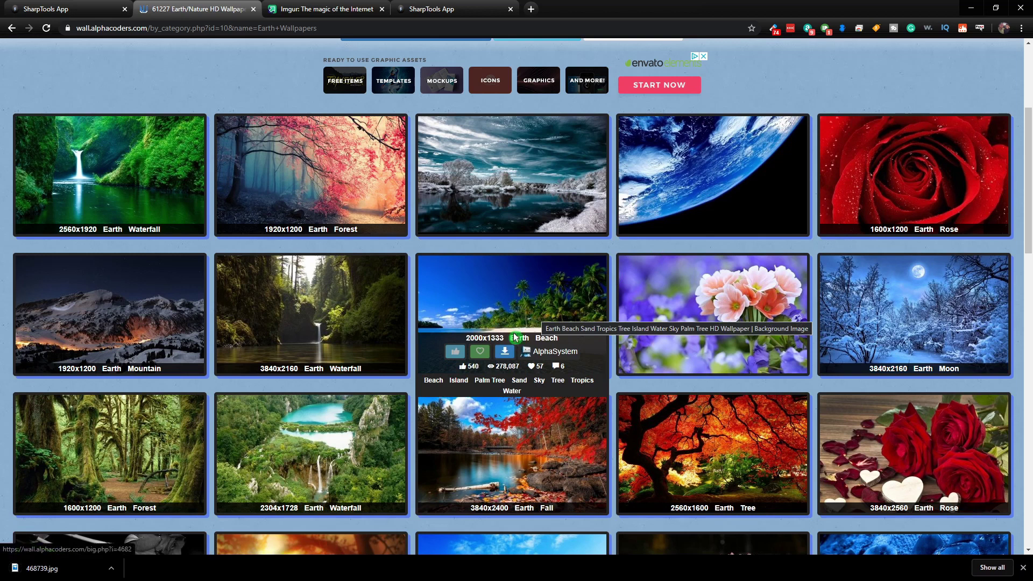
left_click(504, 351)
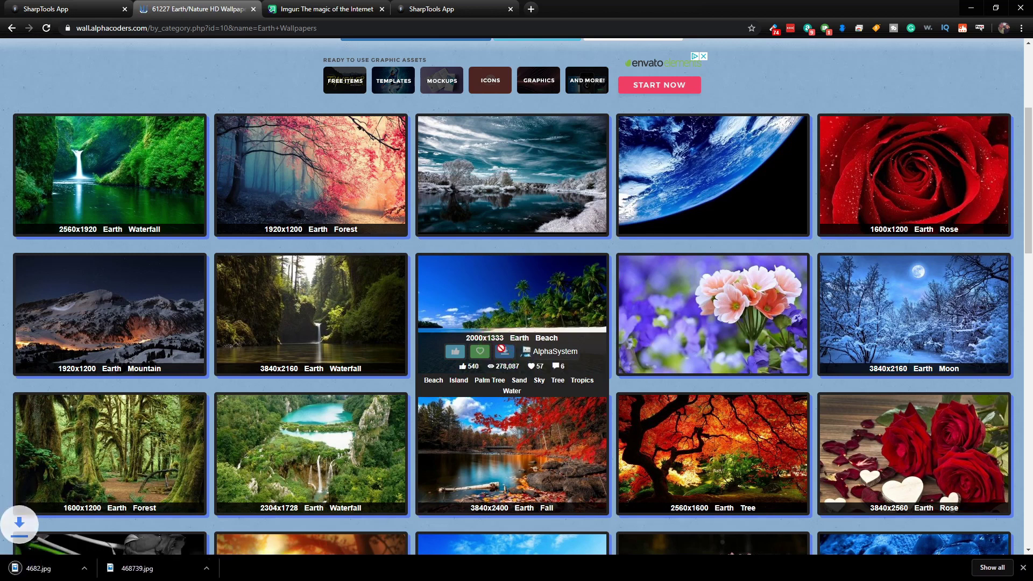
Search the wallpaper site for "space".
scroll(504, 351, "up", 3)
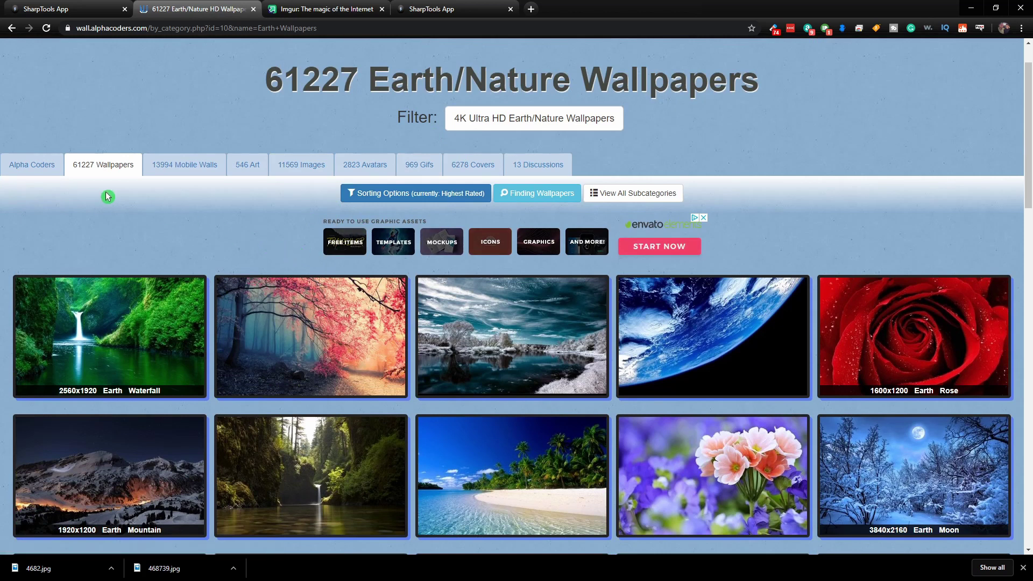
scroll(107, 196, "up", 1)
left_click(245, 52)
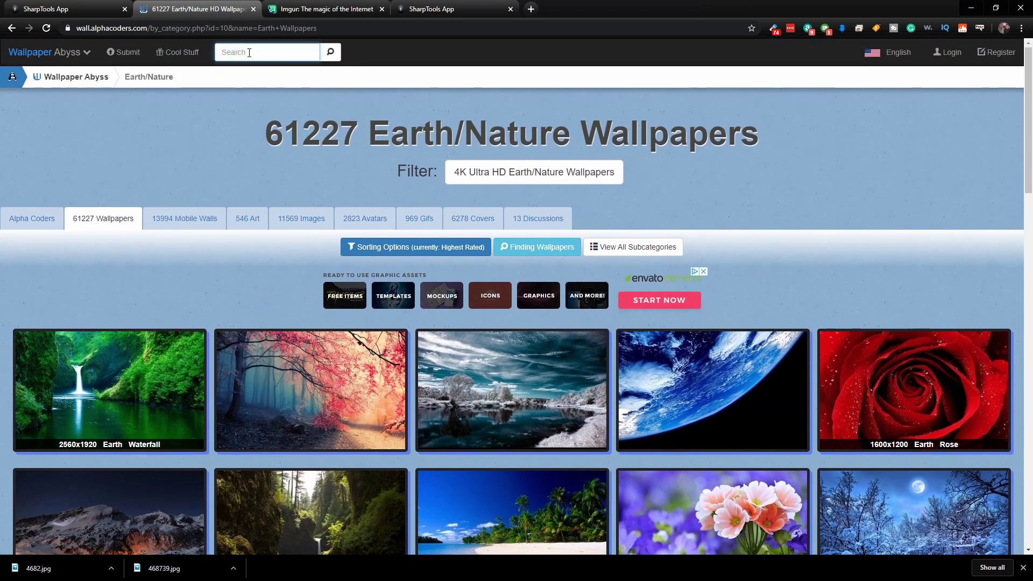
type("space")
key("Return")
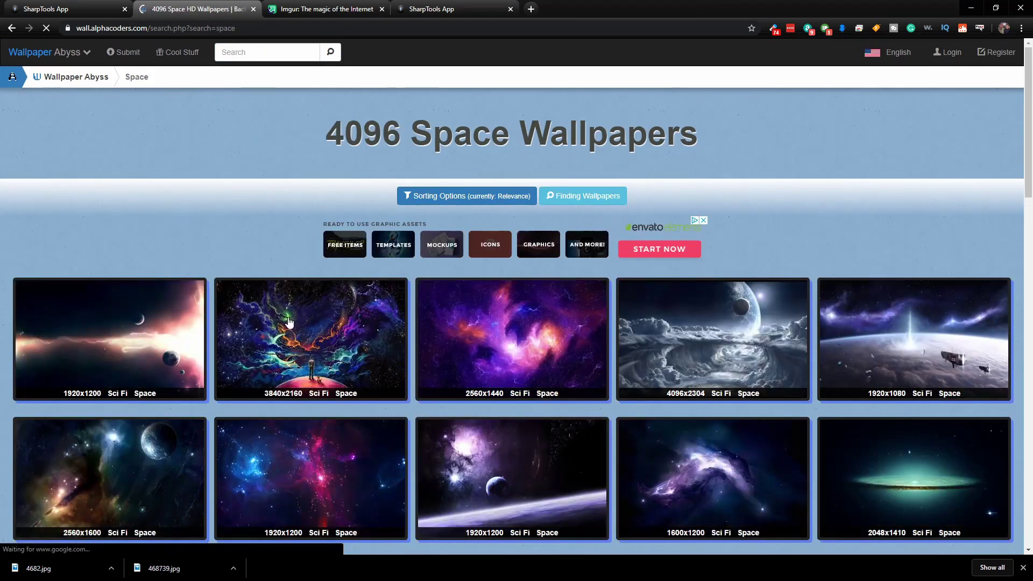
Download the 1920x1080 dark green nebula wallpaper from the last row of the space results.
scroll(486, 321, "down", 7)
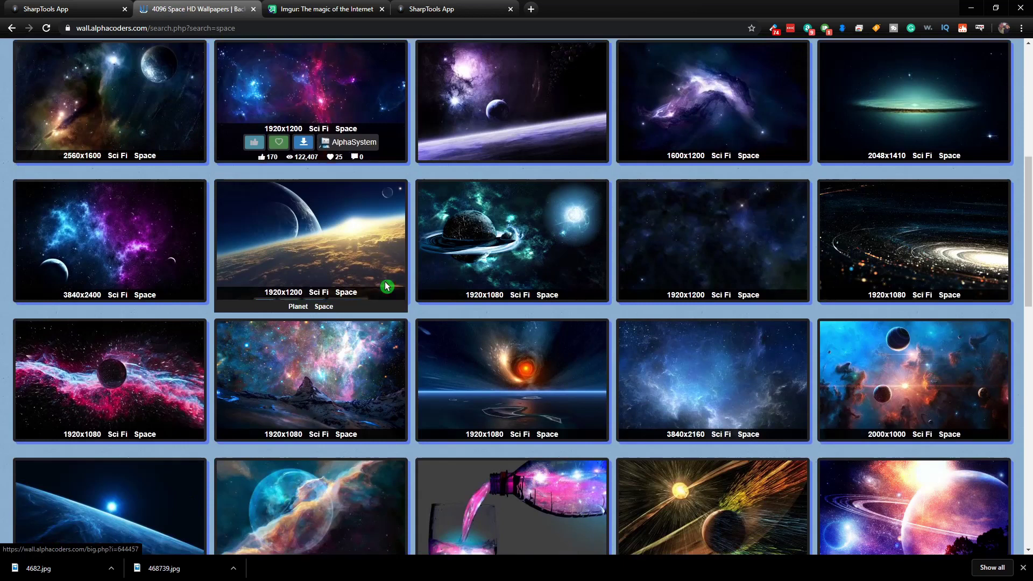
scroll(334, 266, "down", 5)
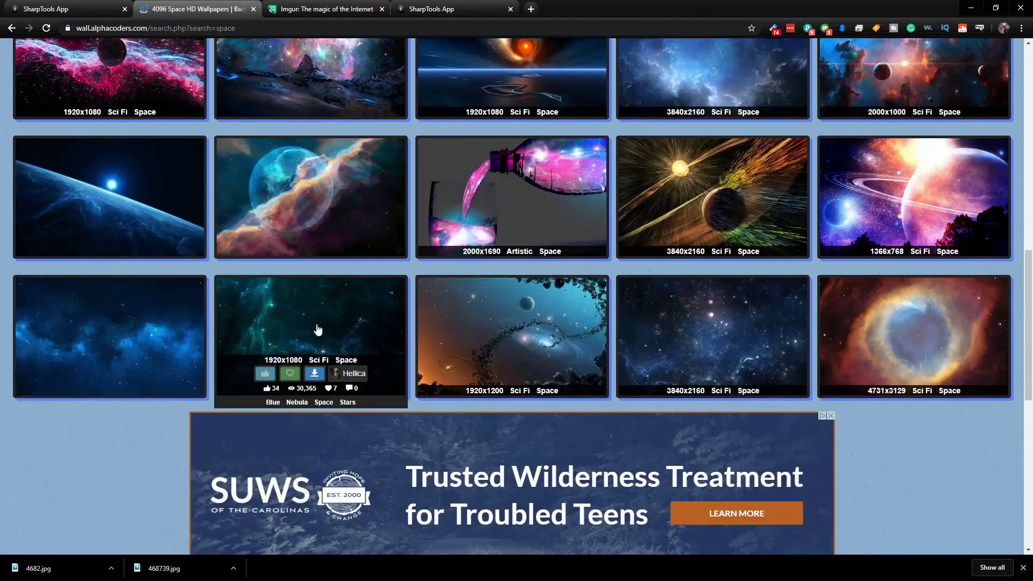
left_click(315, 375)
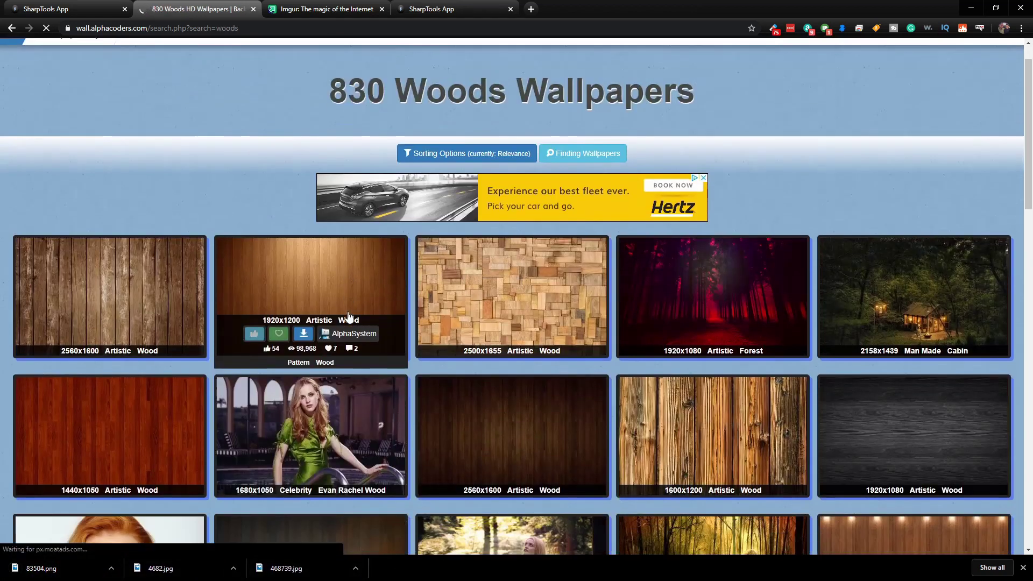
Search for "woods" wallpapers and download the 1400x932 image of the woman seated in a chair.
key("alt+Left")
scroll(530, 231, "down", 7)
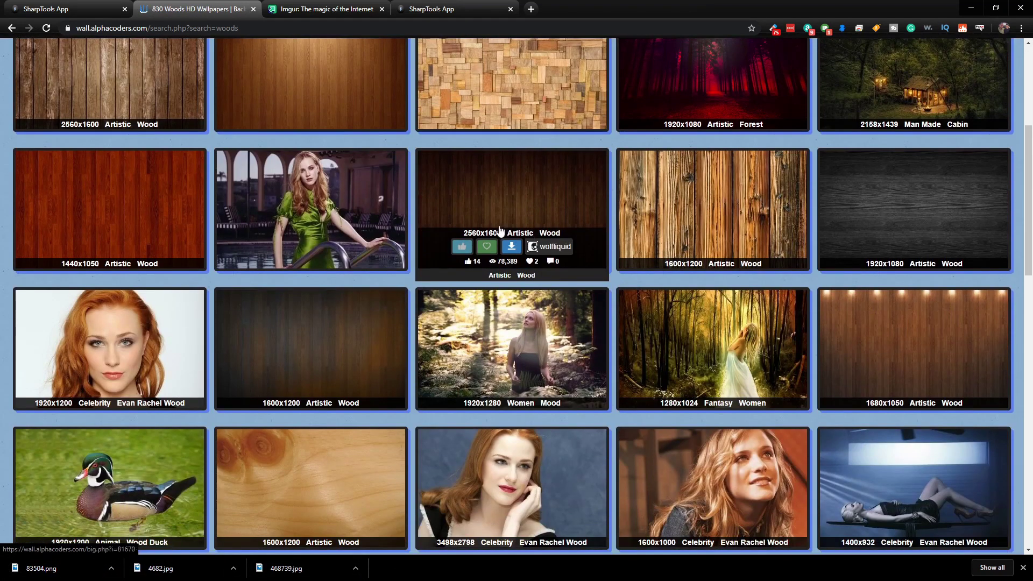
scroll(499, 230, "down", 4)
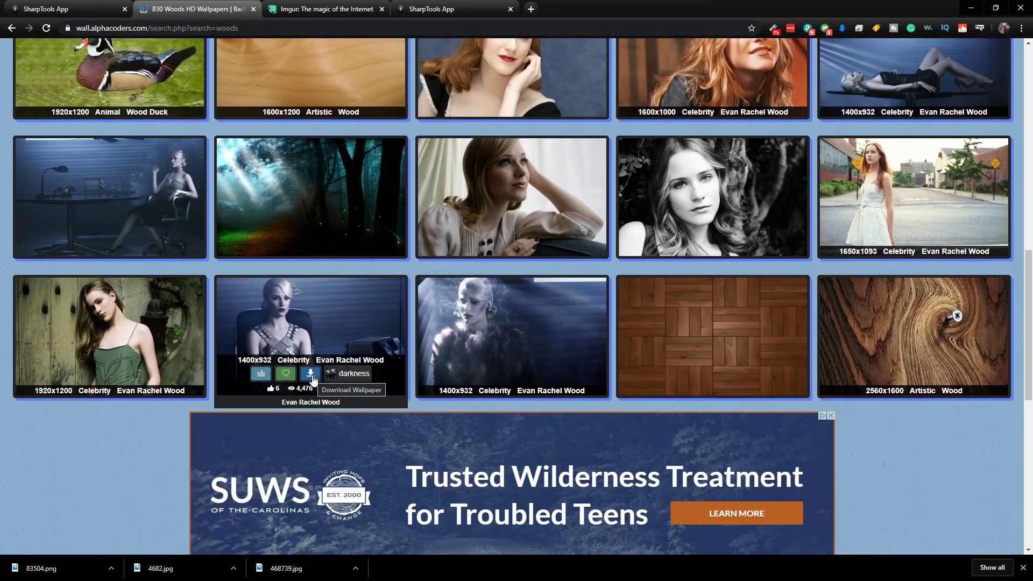
left_click(310, 375)
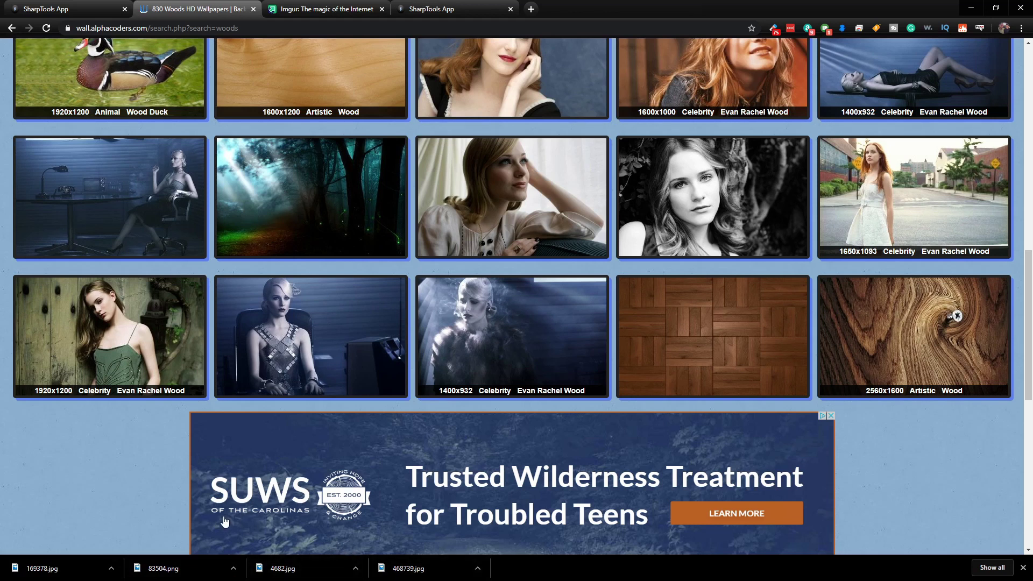
Check the downloaded wallpapers in the Downloads folder and switch to the Imgur site.
scroll(224, 521, "up", 3)
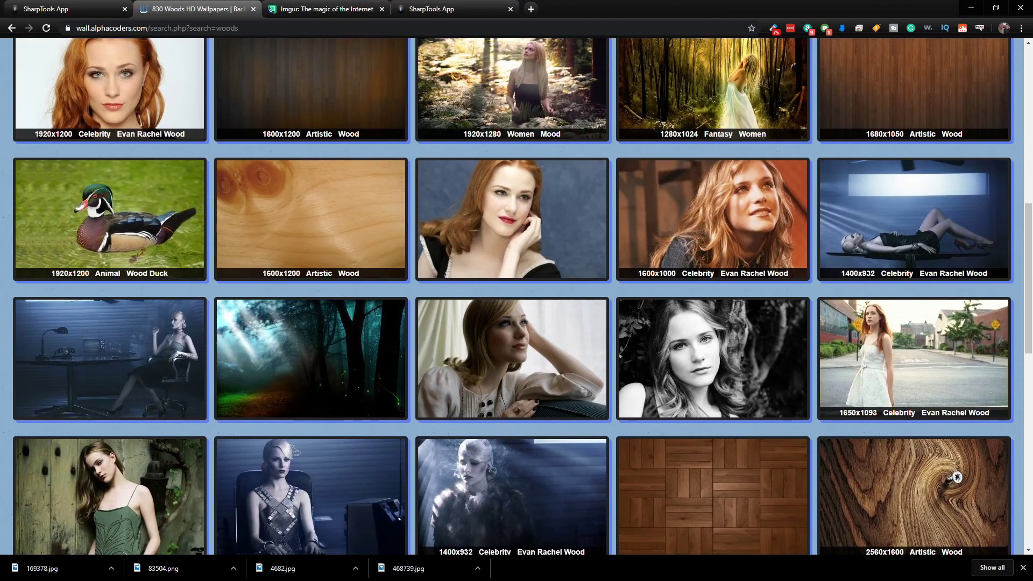
key("super+e")
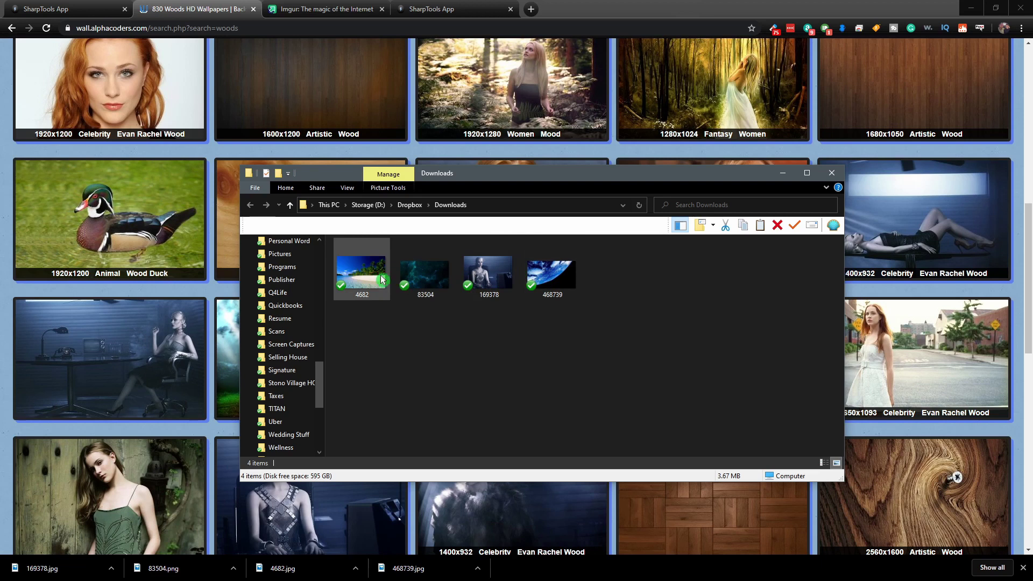
left_click(322, 11)
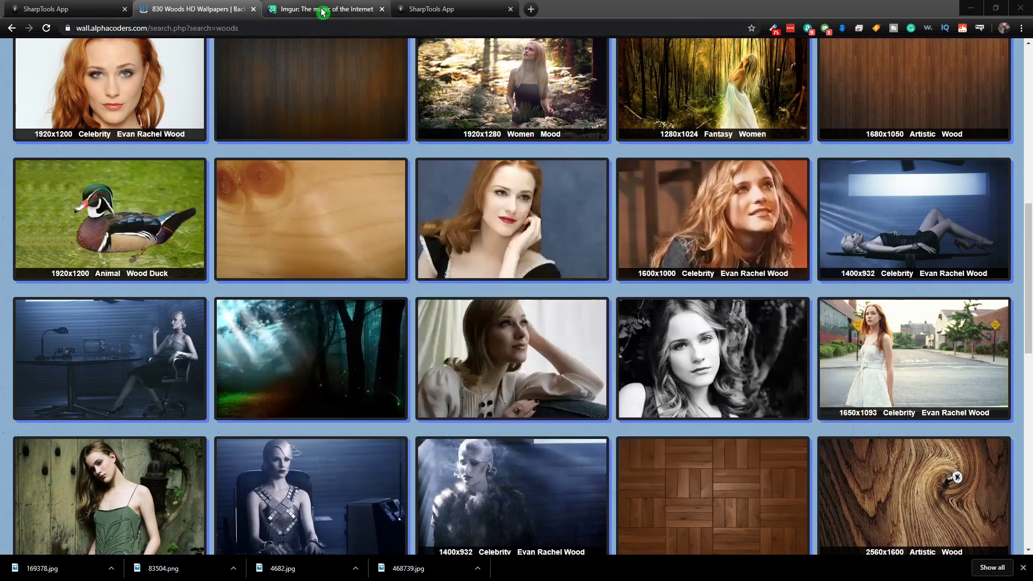
left_click(323, 11)
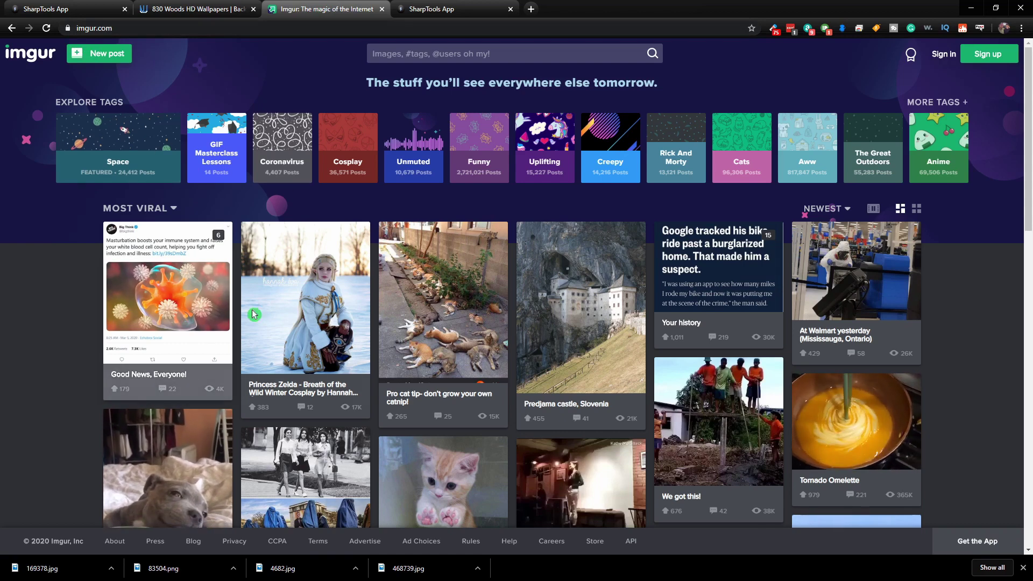
Browse the Imgur front page, view the registration page, and sign in with the existing Imgur account instead.
scroll(318, 199, "down", 8)
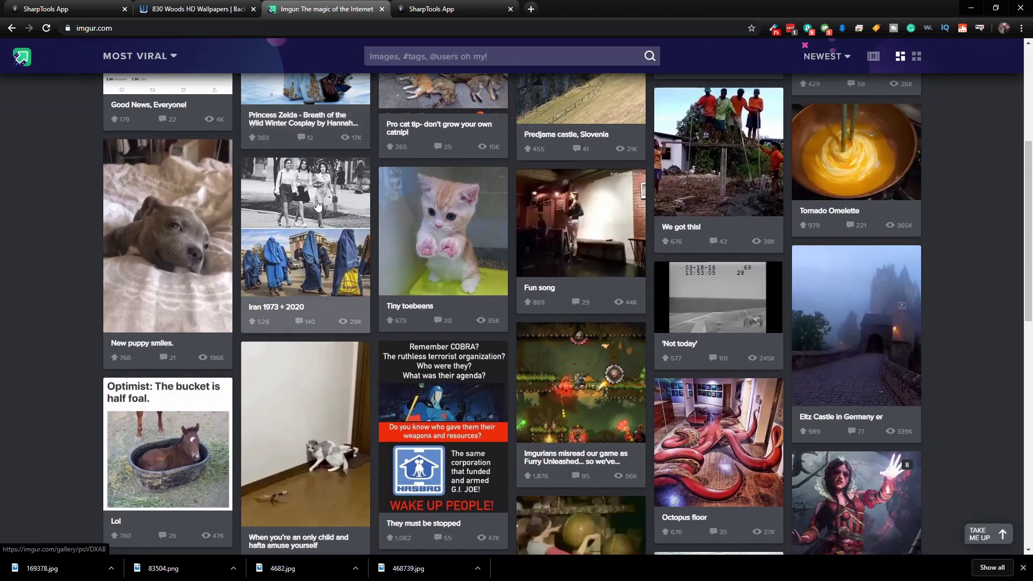
scroll(325, 213, "up", 8)
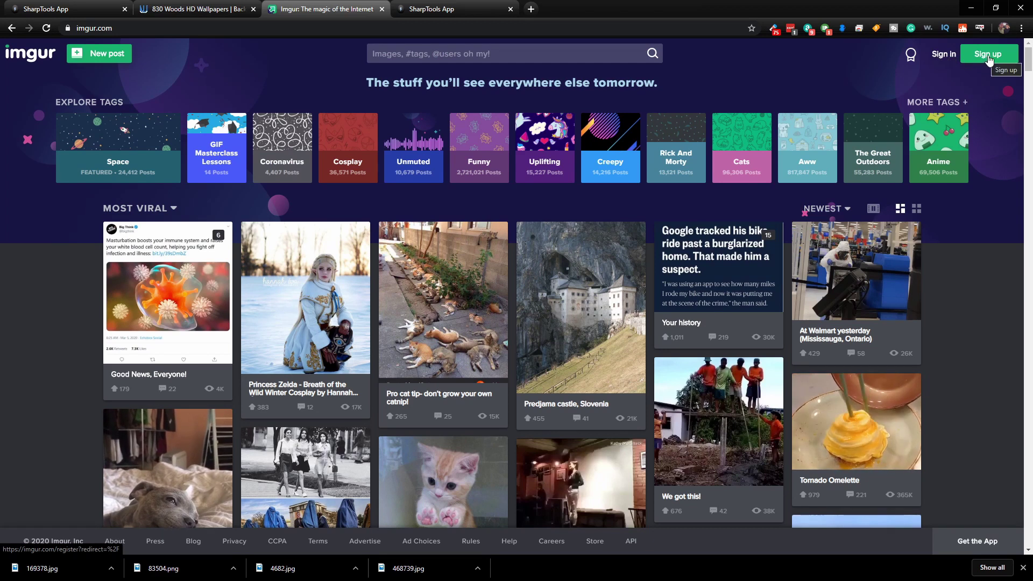
left_click(987, 59)
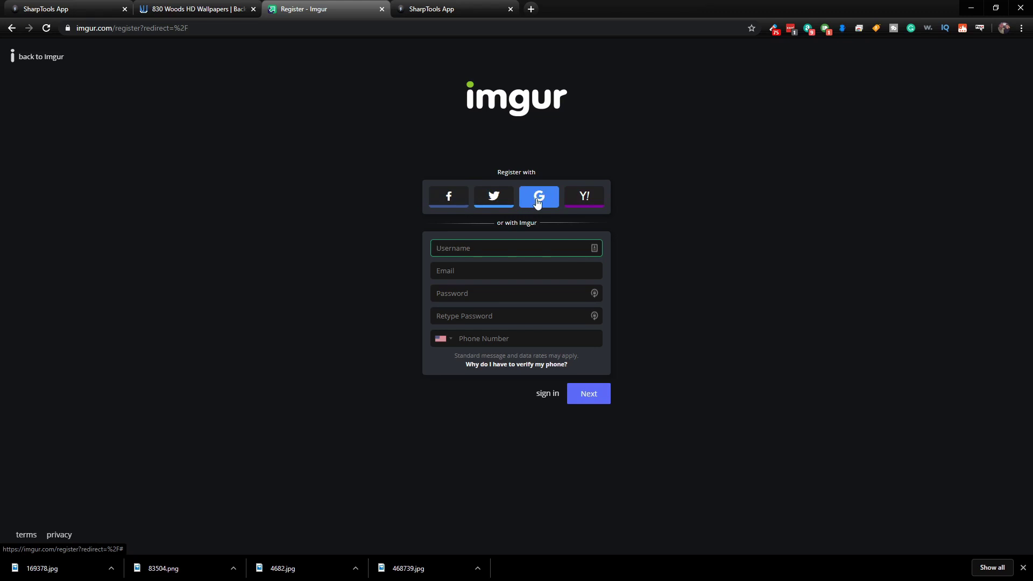
left_click(559, 481)
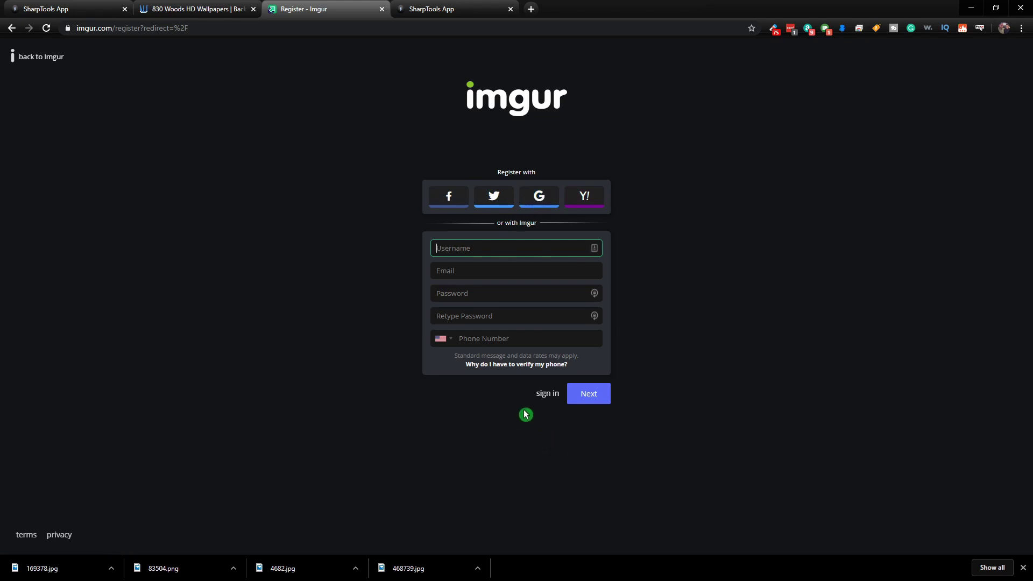
left_click(546, 395)
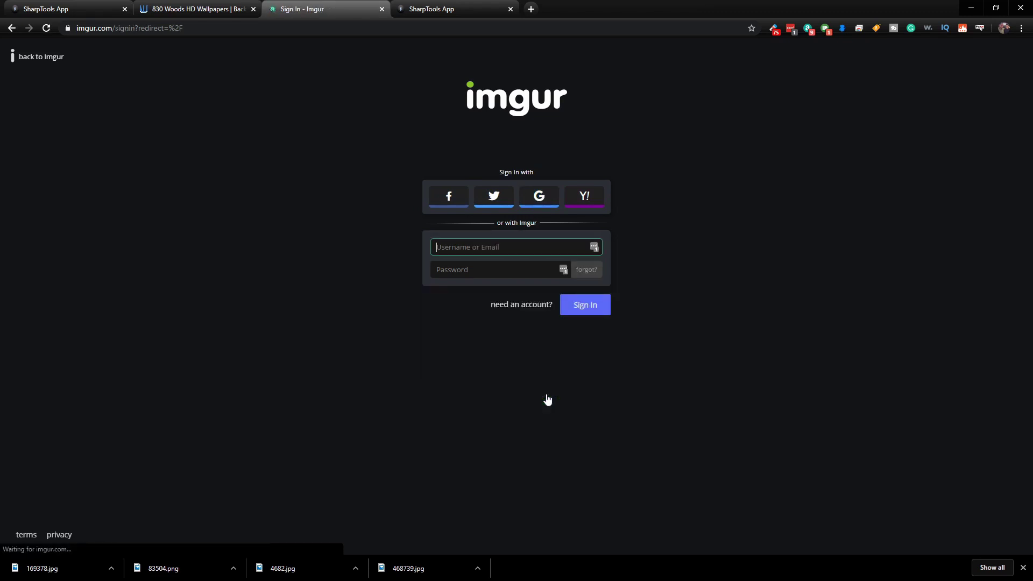
left_click(396, 251)
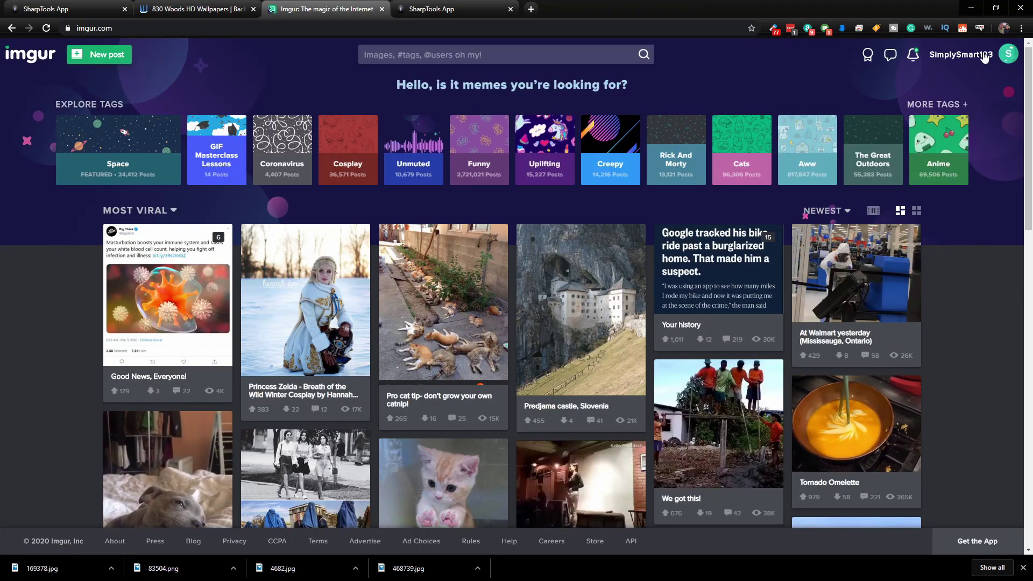
Open the account's uploaded images page on Imgur and look through the existing images.
left_click(972, 58)
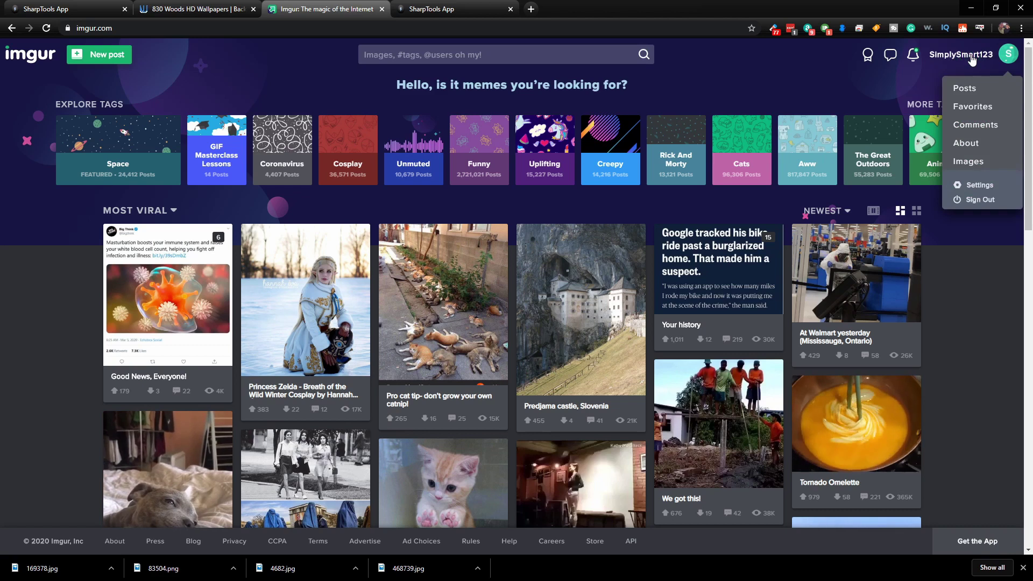
left_click(989, 165)
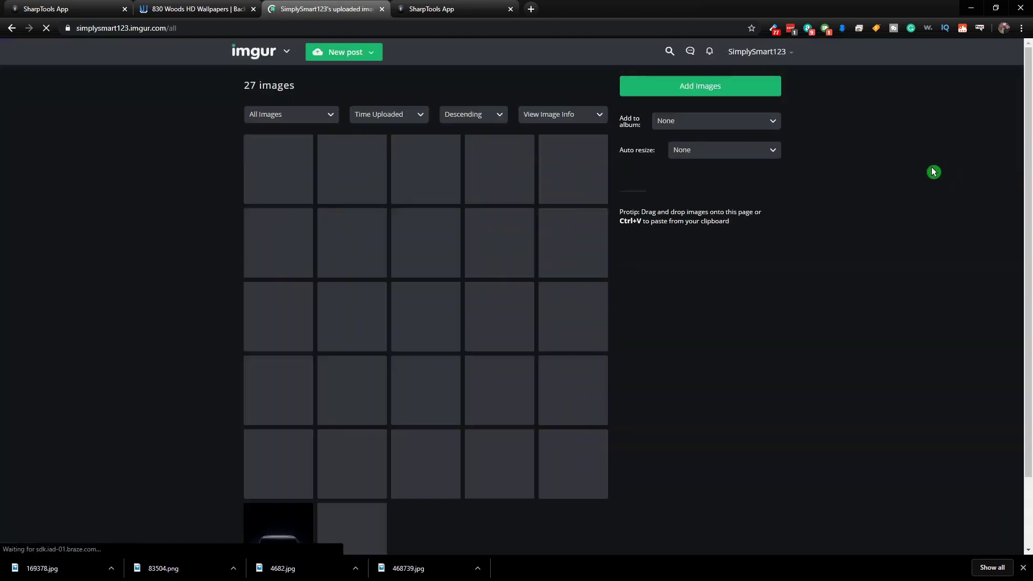
scroll(253, 231, "down", 1)
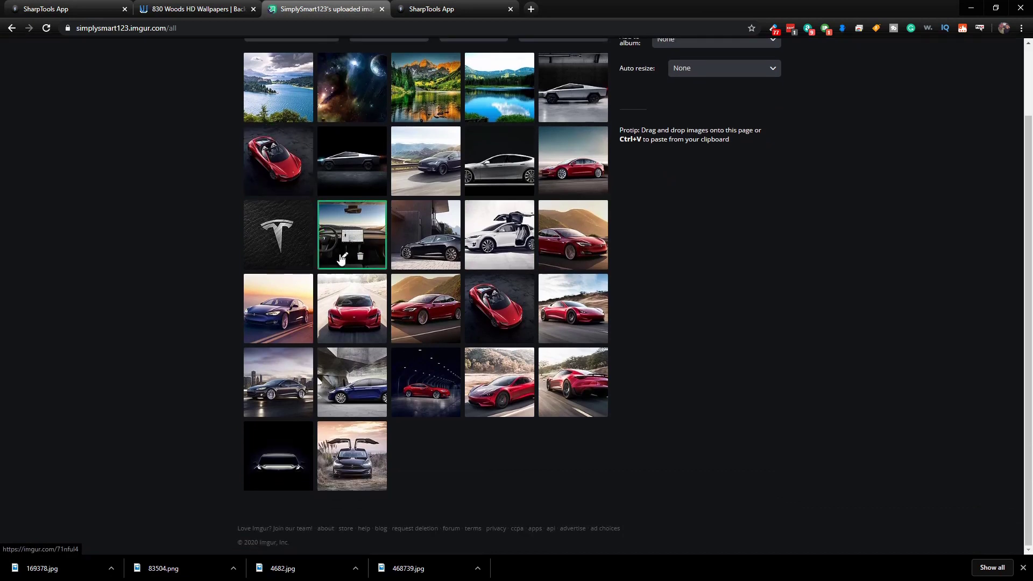
scroll(371, 250, "up", 1)
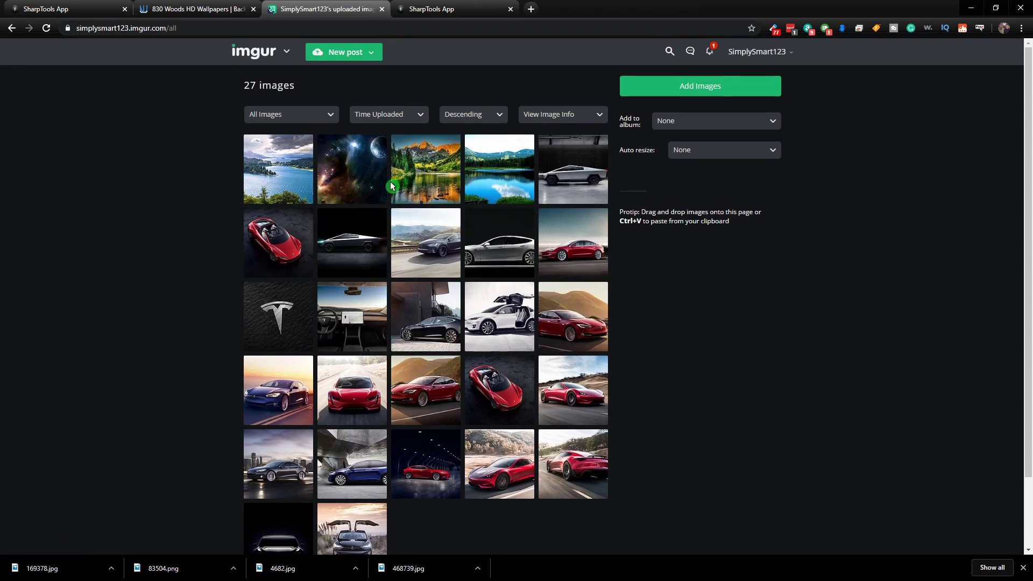
Upload the four wallpapers from the Downloads folder (4682, 83504, 169378 and 468739) to the Imgur account.
left_click(713, 89)
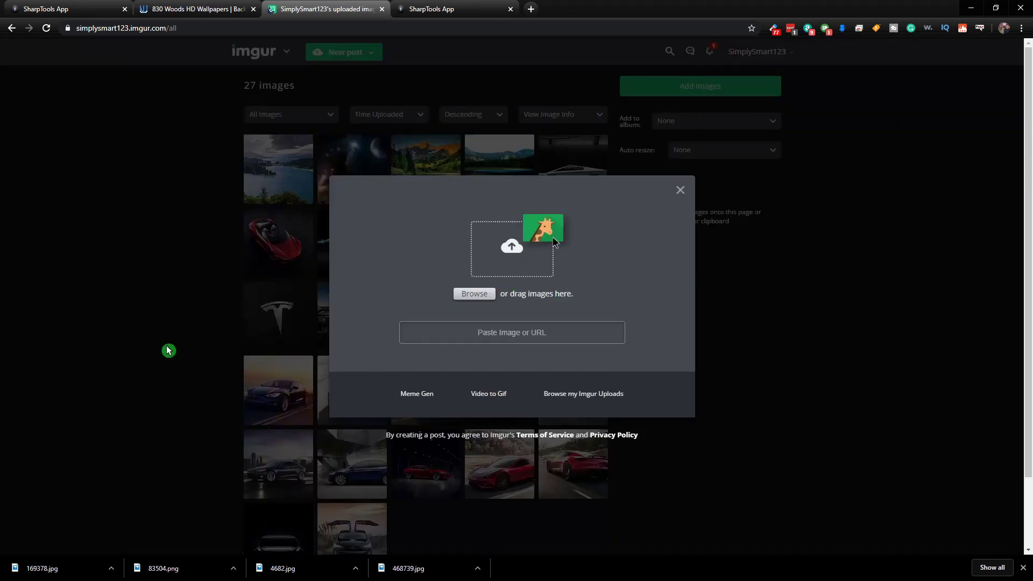
key("alt+Tab")
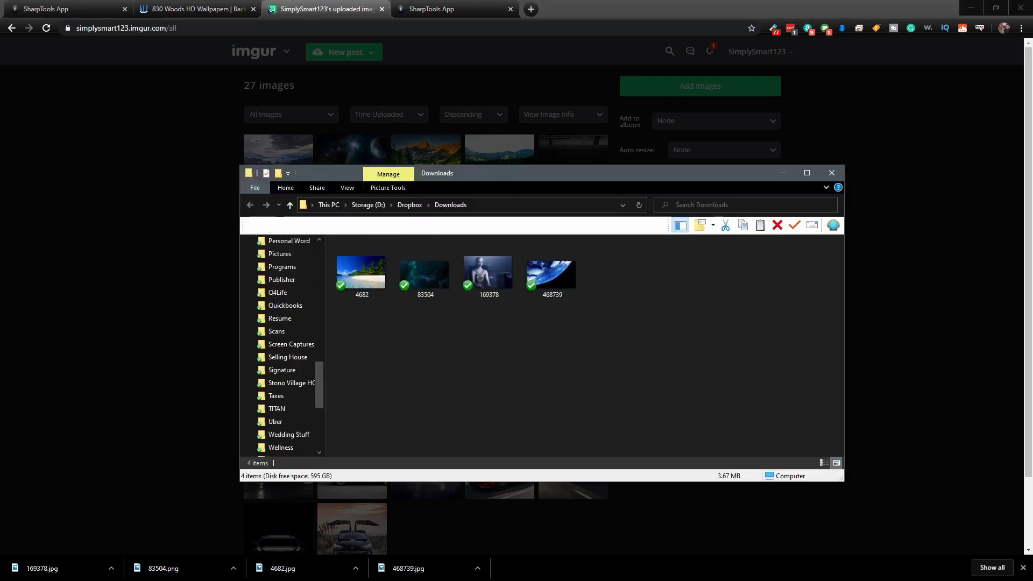
left_click_drag(596, 180, 956, 114)
left_click_drag(784, 231, 394, 273)
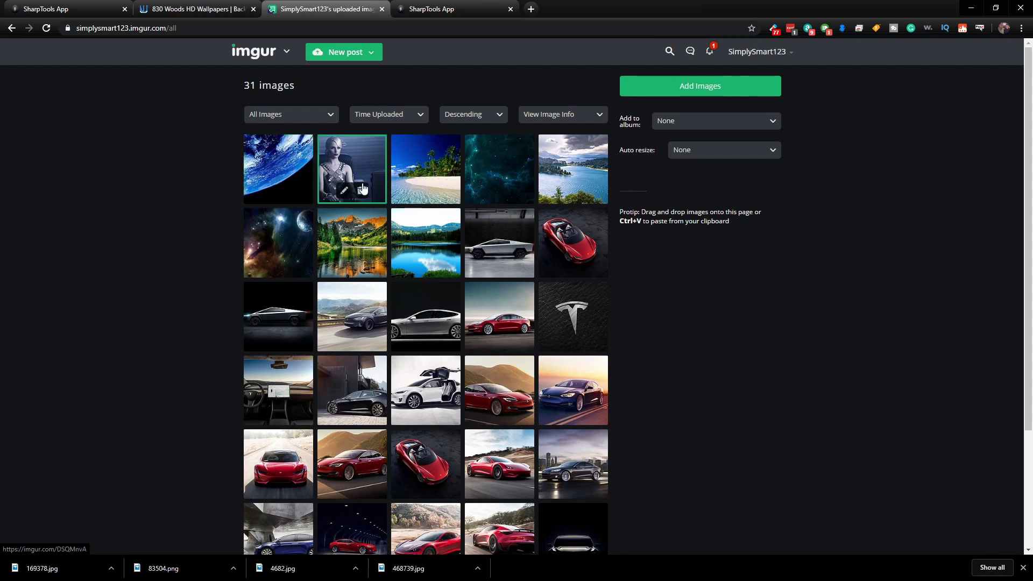
Open the uploaded beach image 4682.jpg and copy its direct link.
left_click(433, 167)
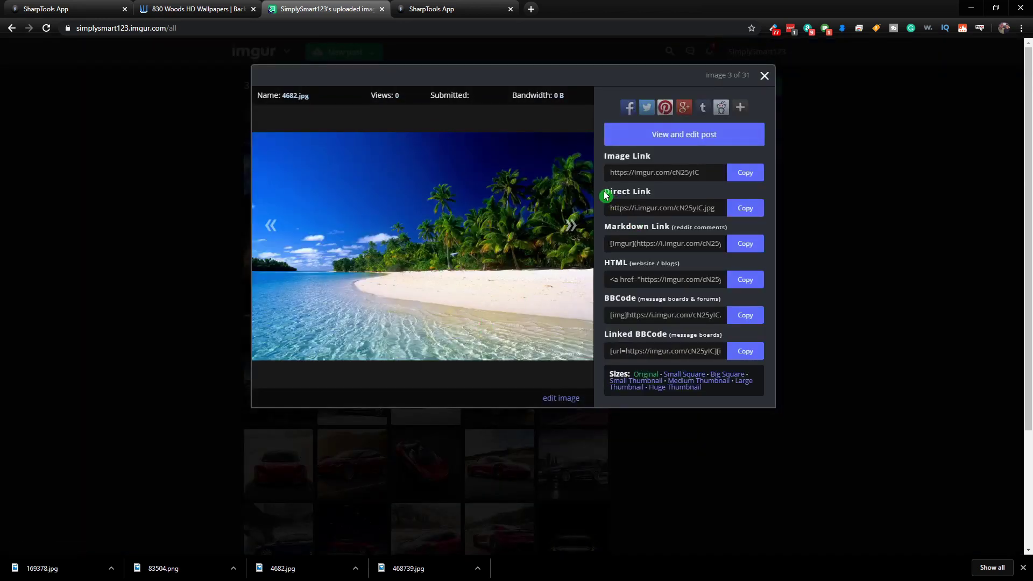
left_click(664, 204)
left_click(653, 203)
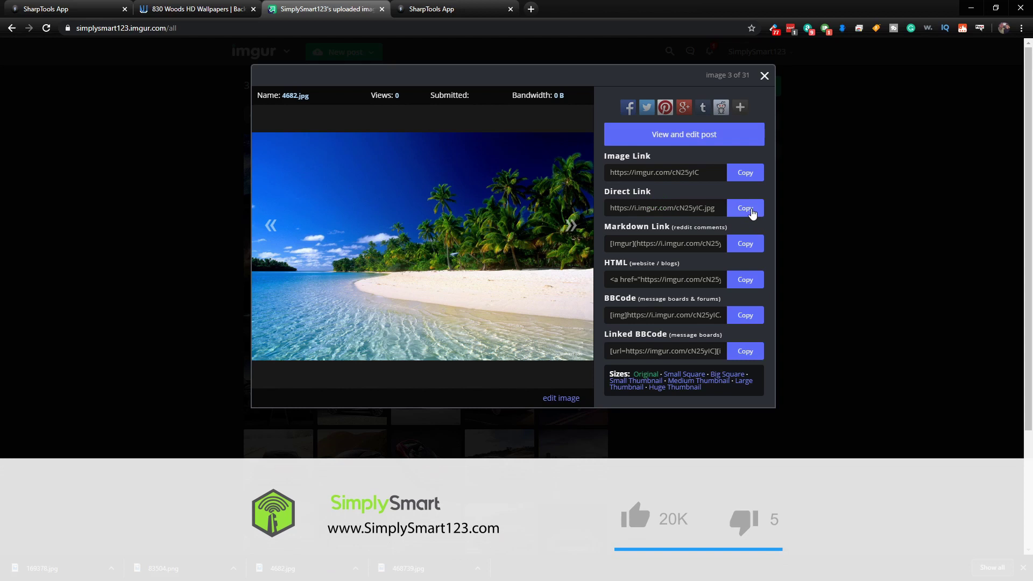
left_click(752, 212)
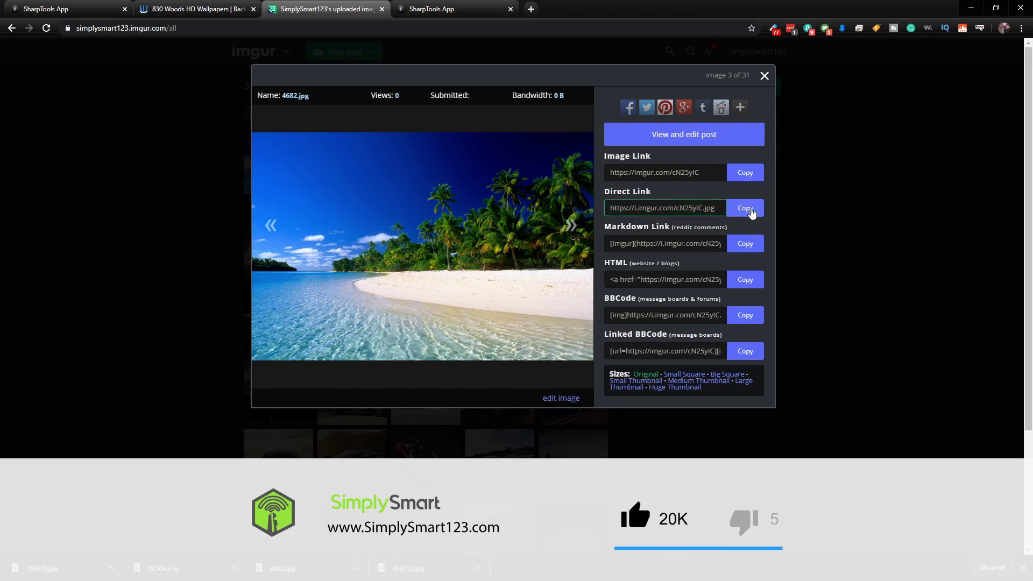
left_click(676, 203)
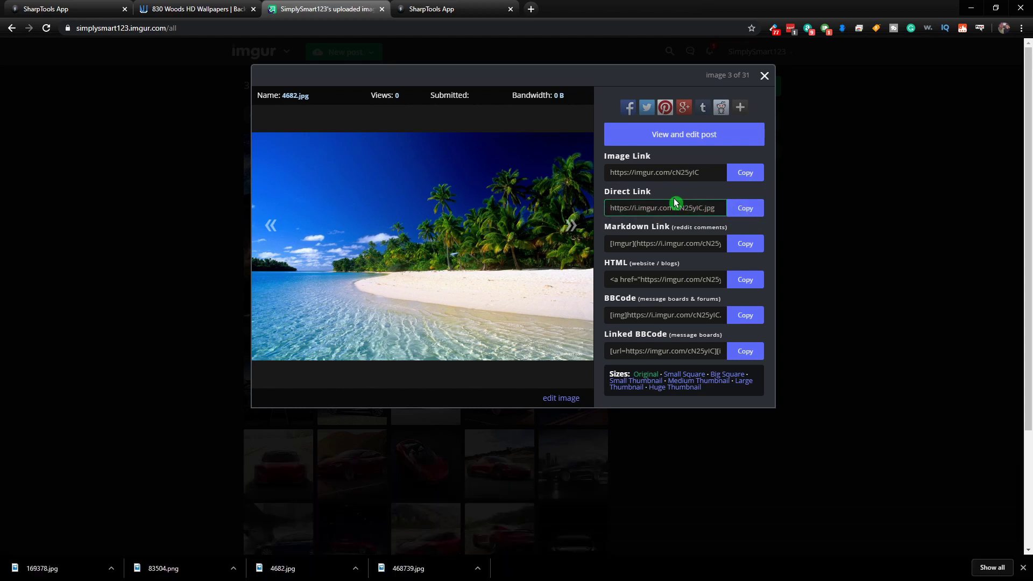
Switch to SharpTools and create a media resource named "Beach" using the copied Imgur direct link as its URL.
left_click(475, 12)
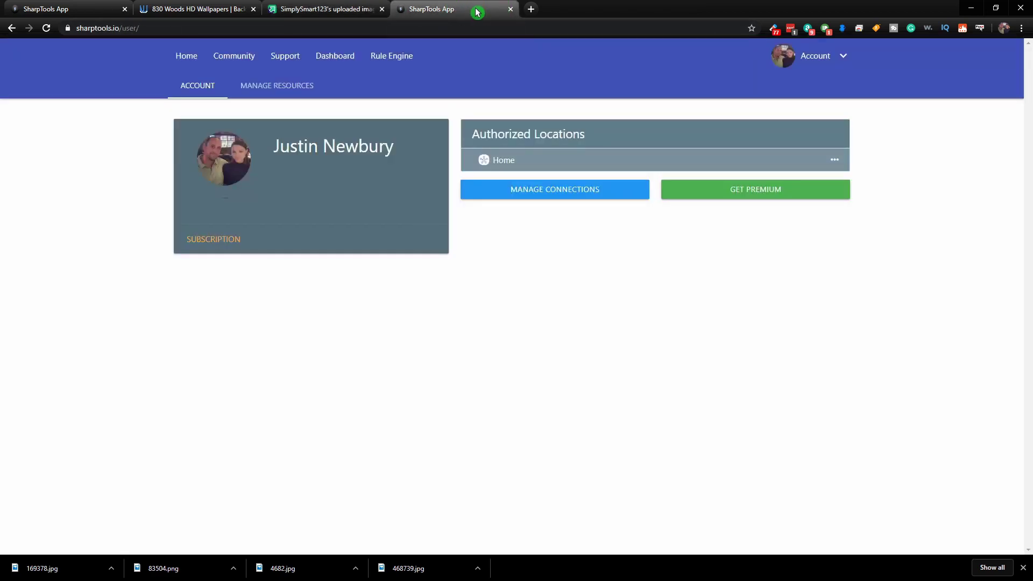
left_click(287, 90)
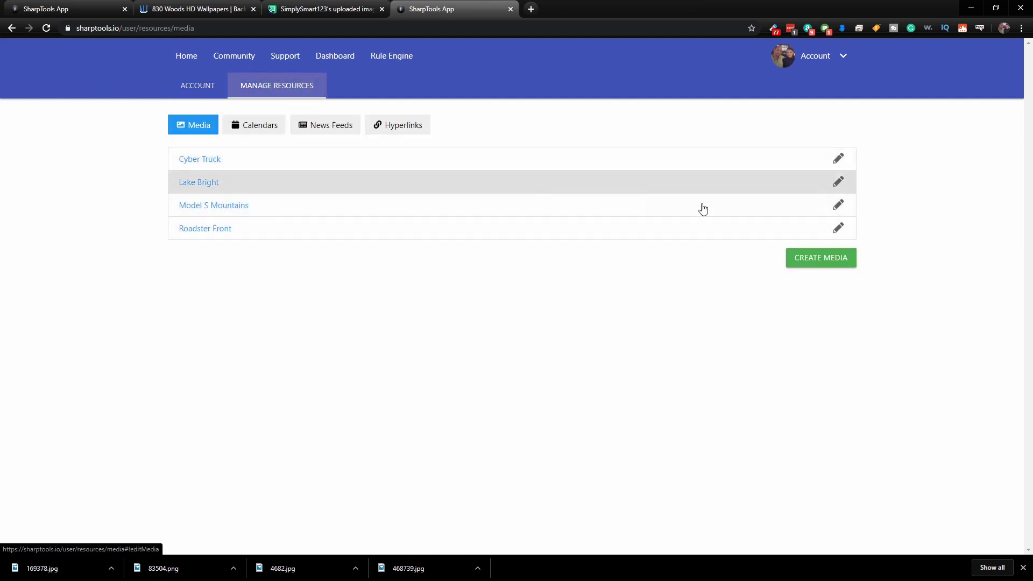
left_click(828, 263)
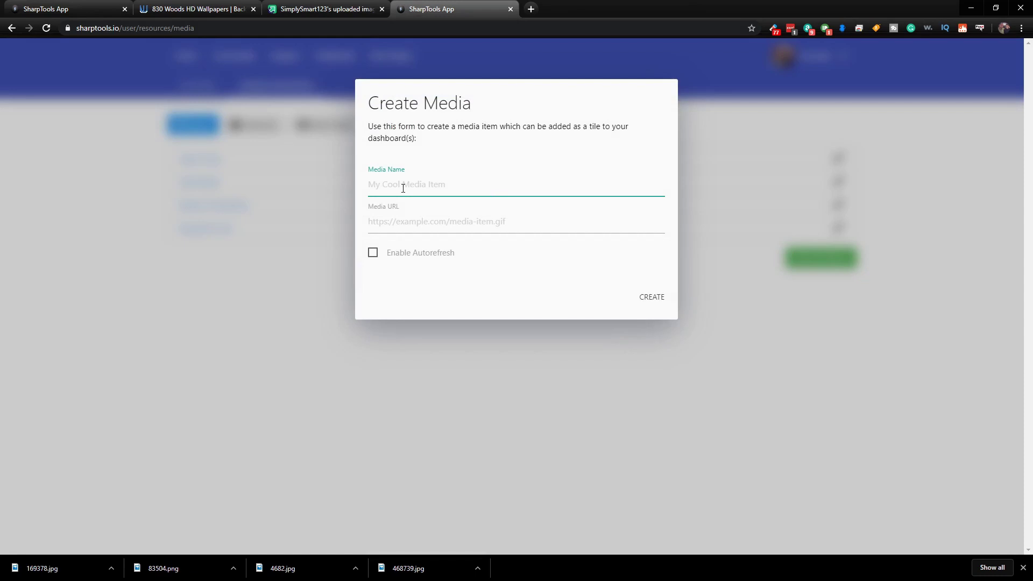
type("Beach")
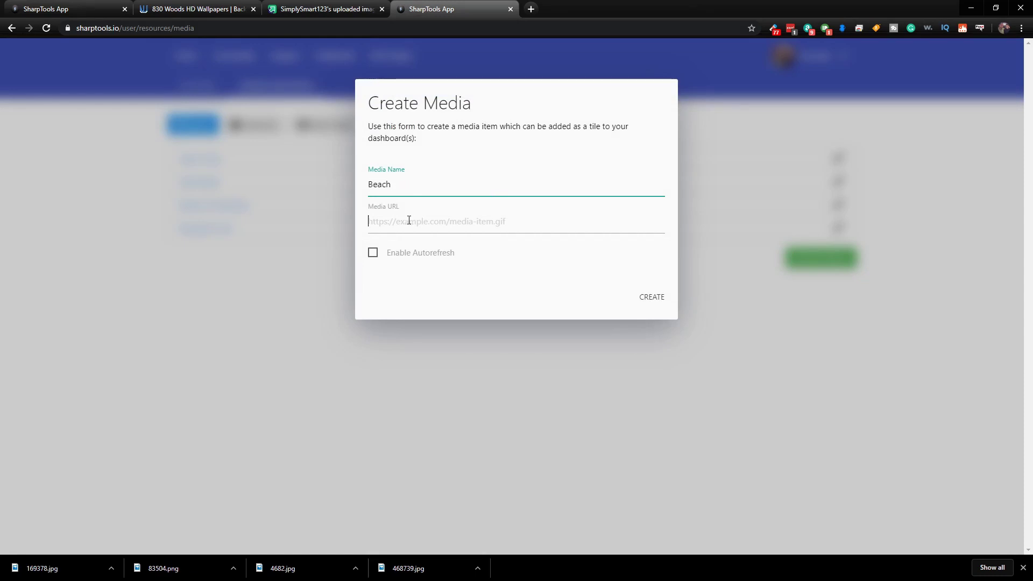
left_click(409, 220)
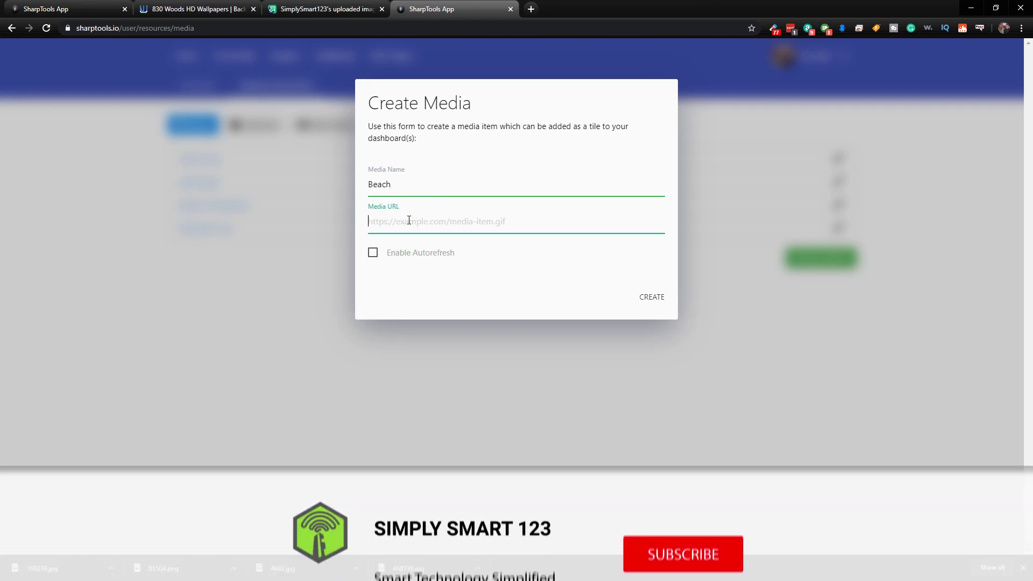
key("ctrl+v")
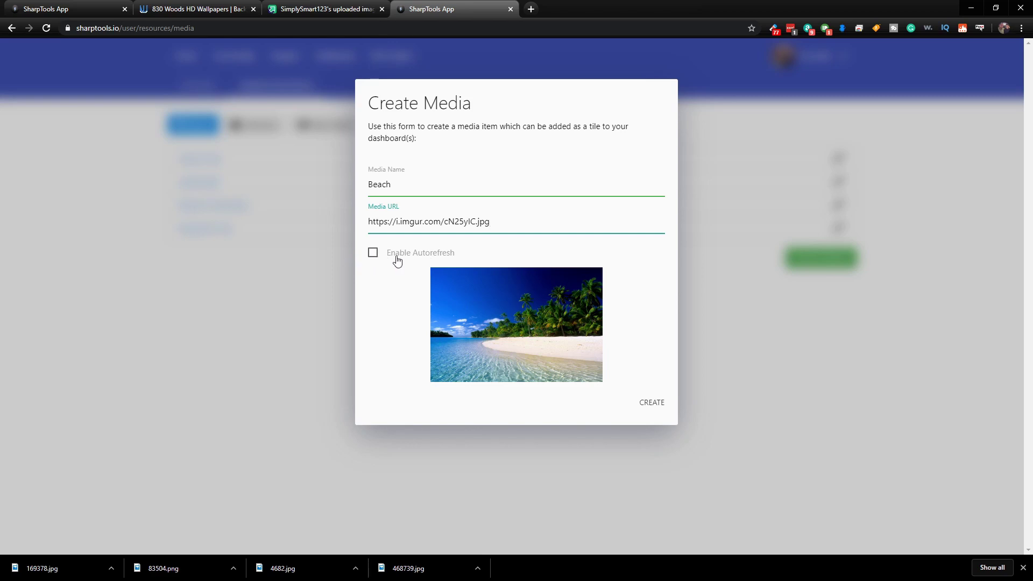
left_click(651, 404)
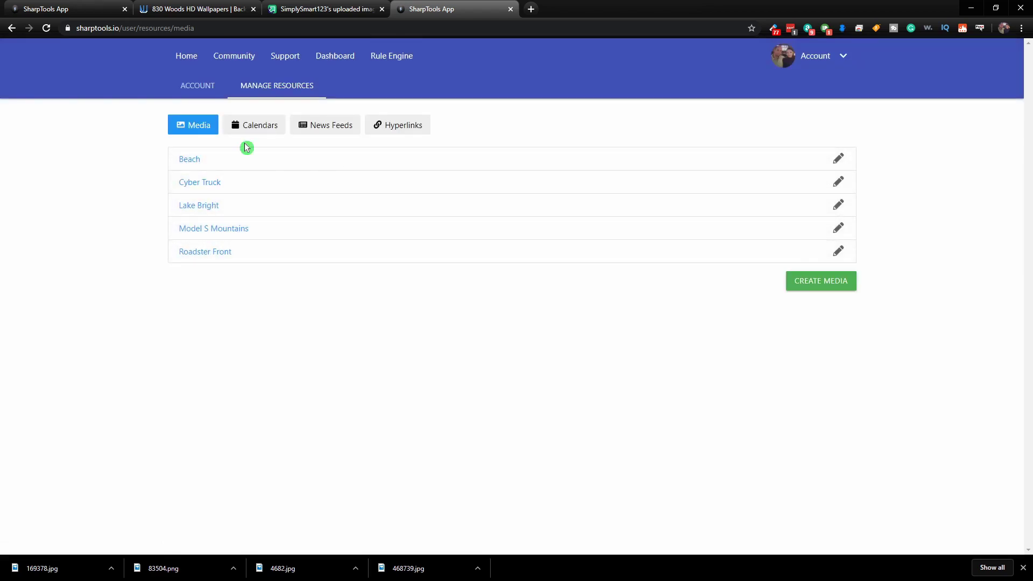
Open the Climate Dashboard and add tiles for the Ecobee Downstairs and Ecobee Upstairs things.
left_click(339, 60)
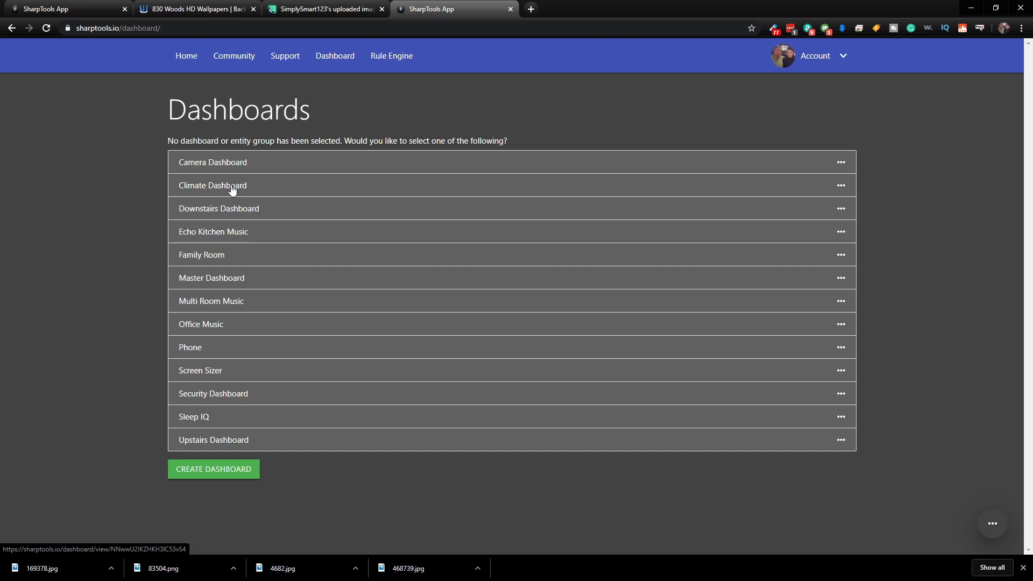
left_click(232, 187)
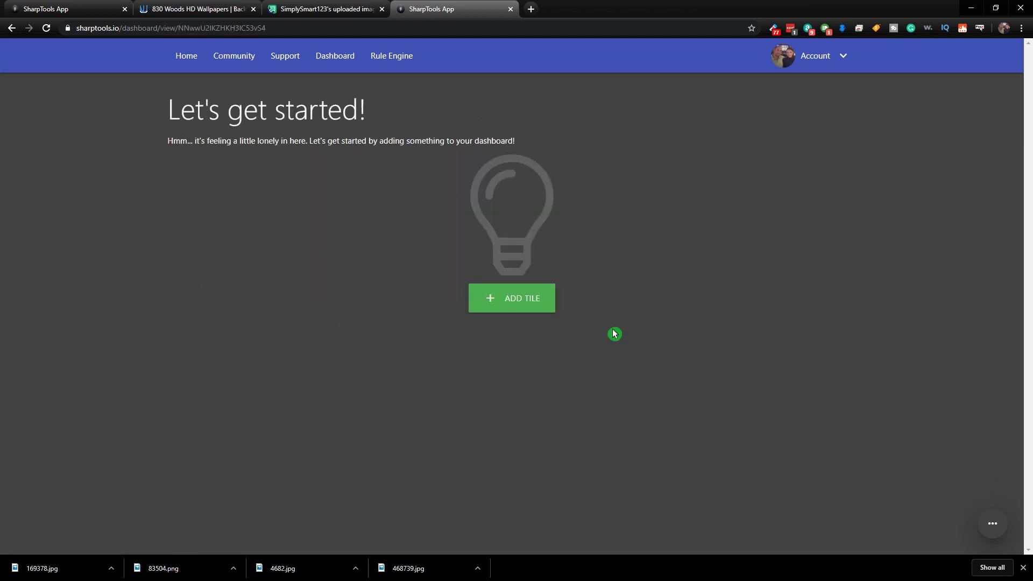
left_click(519, 303)
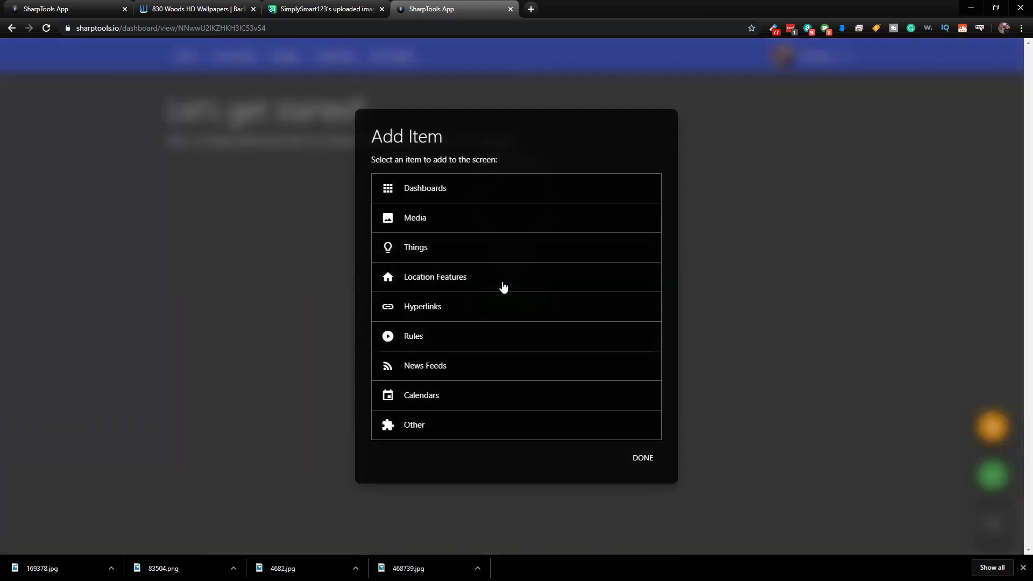
left_click(415, 252)
scroll(438, 297, "down", 10)
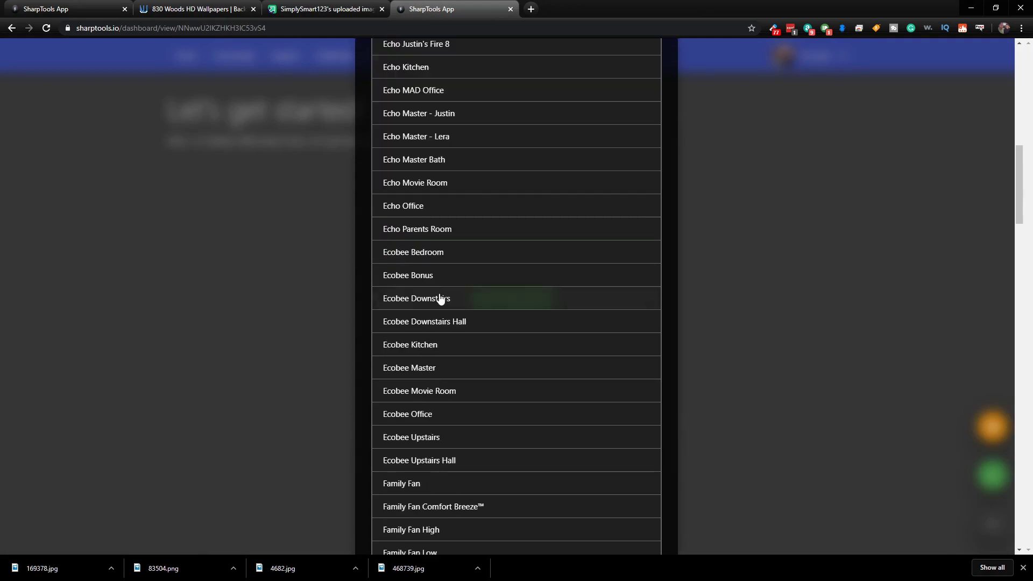
left_click(439, 297)
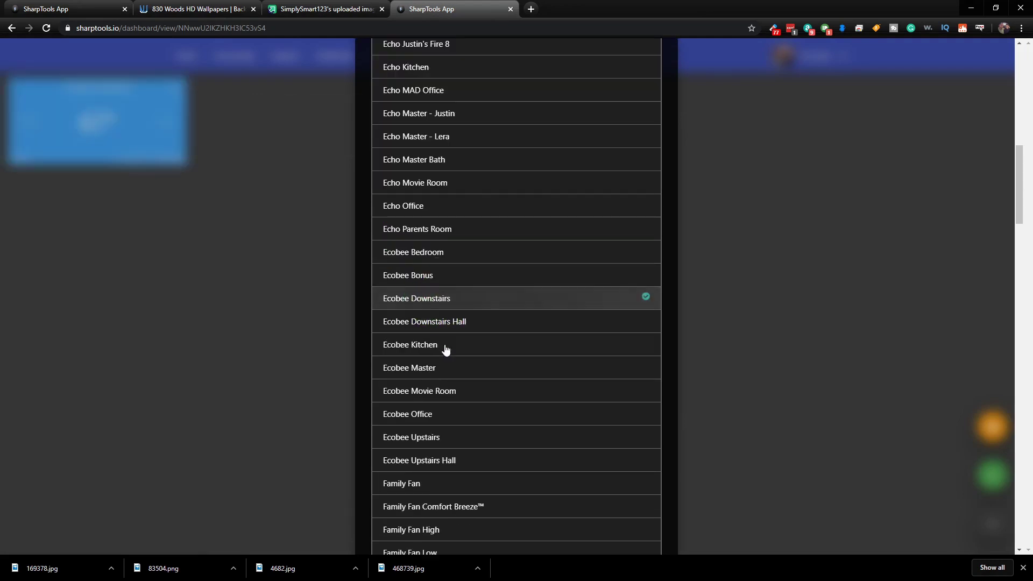
left_click(429, 441)
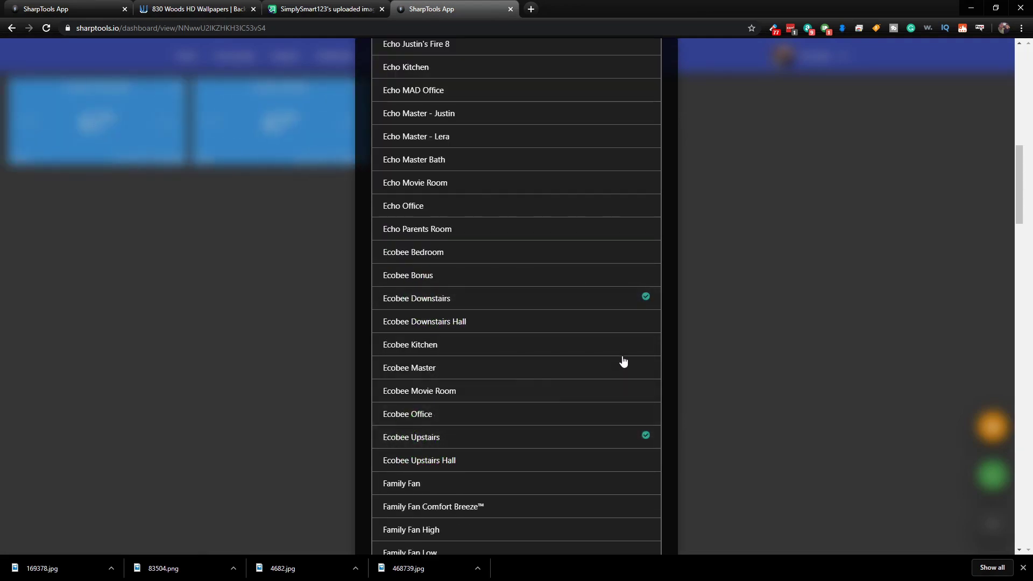
left_click(754, 316)
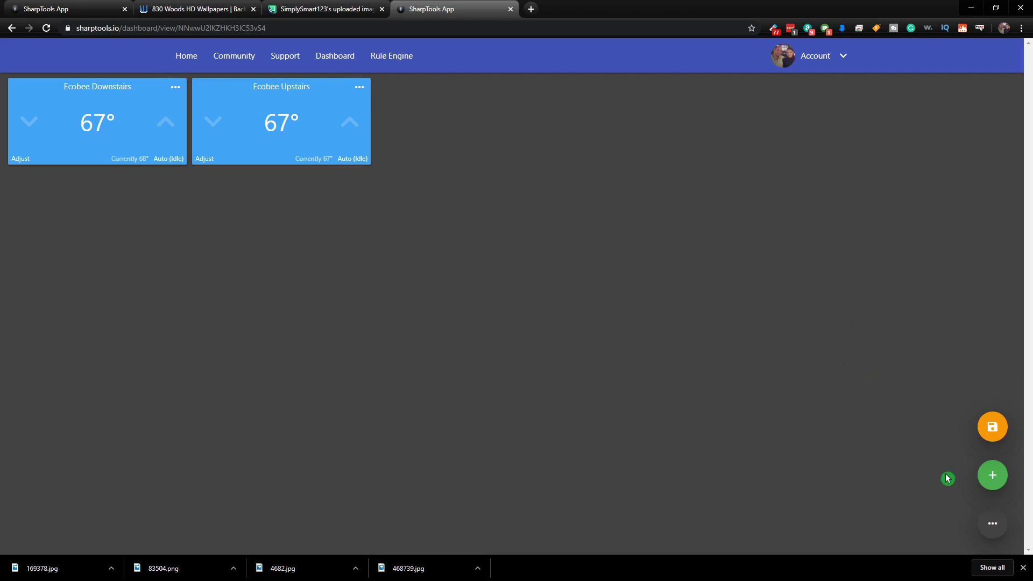
In the Climate Dashboard's configuration, override the default colors and set the tile default color to semi-transparent dark gray.
left_click(993, 528)
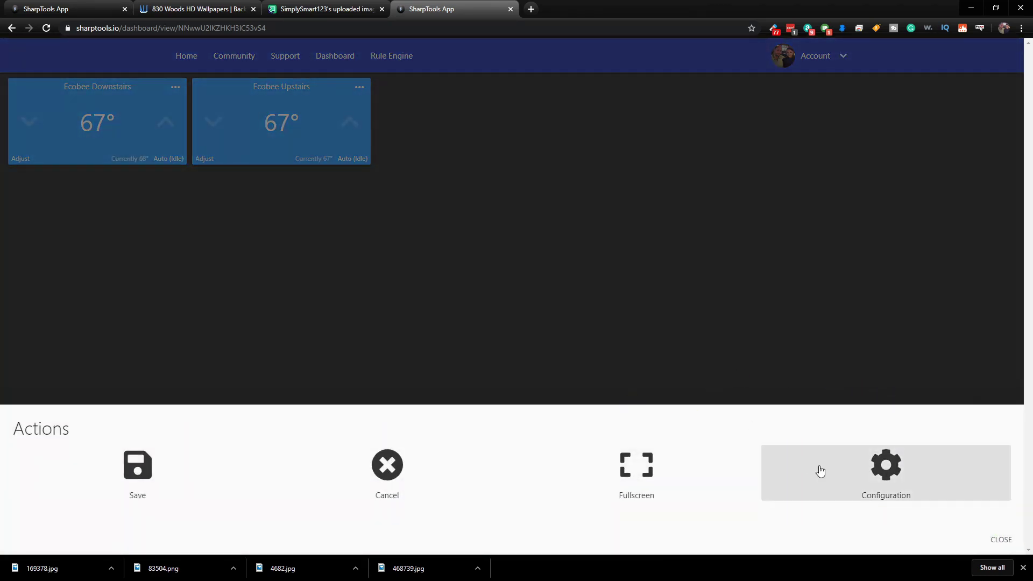
left_click(891, 470)
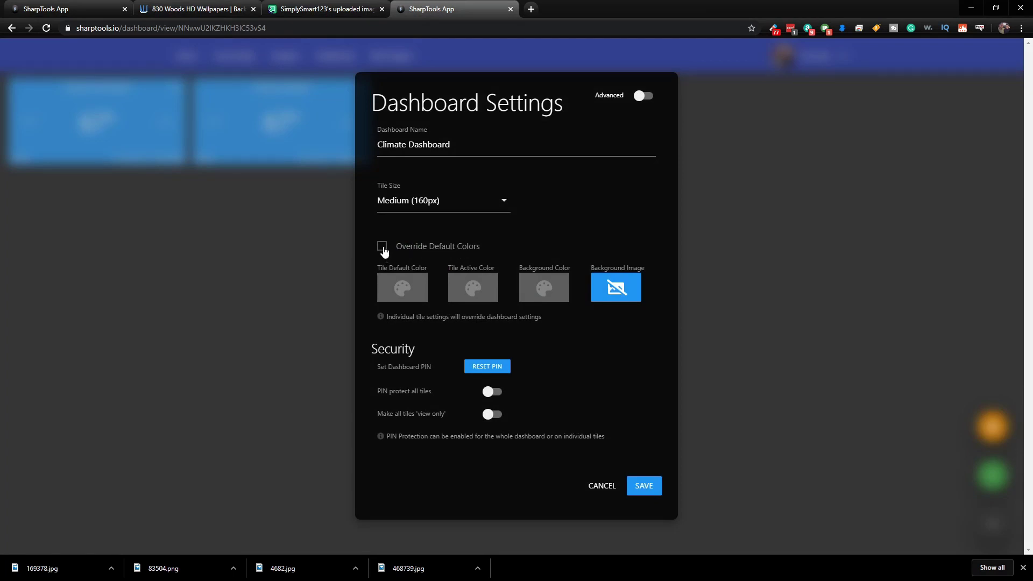
left_click(382, 248)
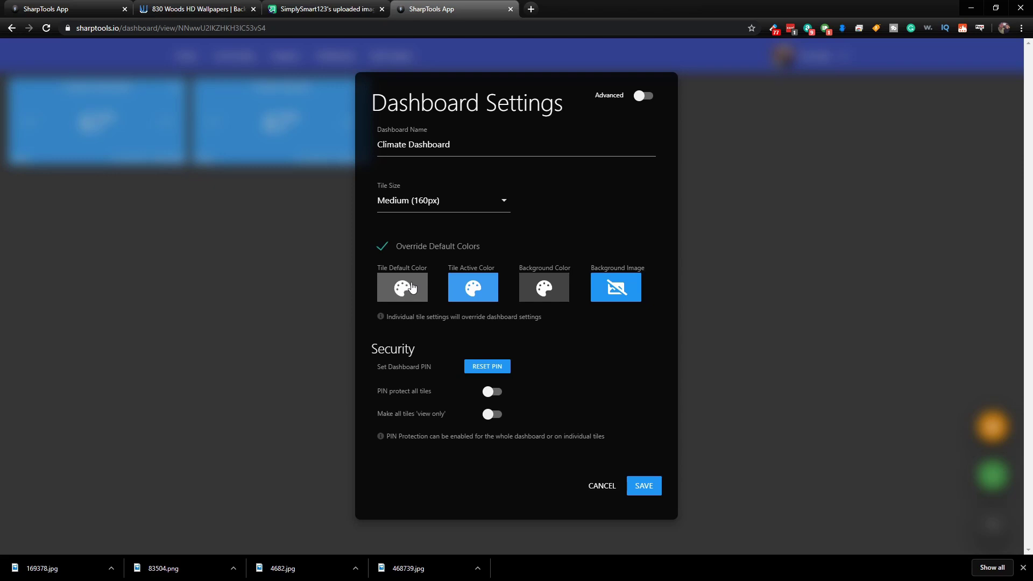
left_click(411, 287)
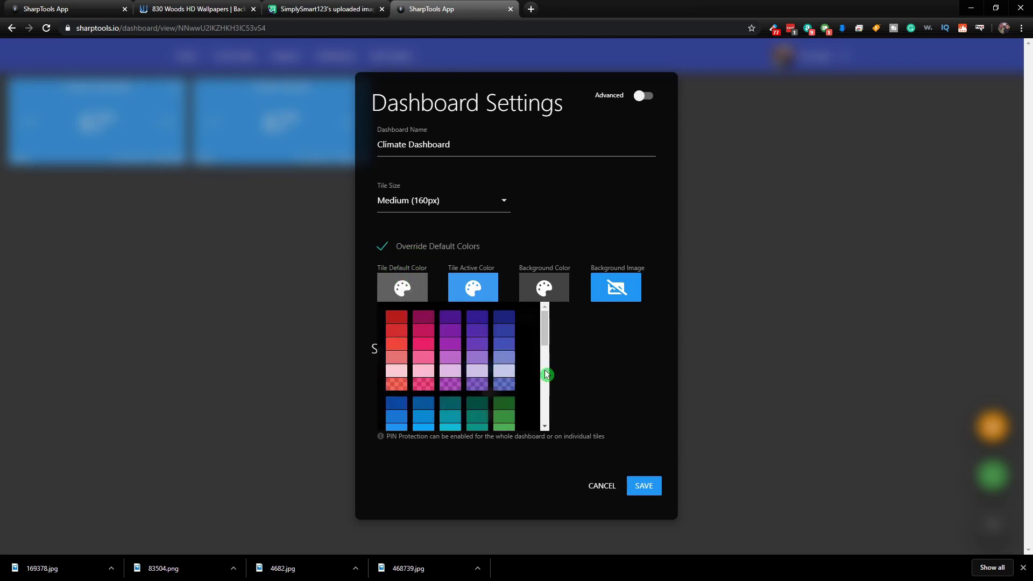
left_click_drag(546, 323, 549, 398)
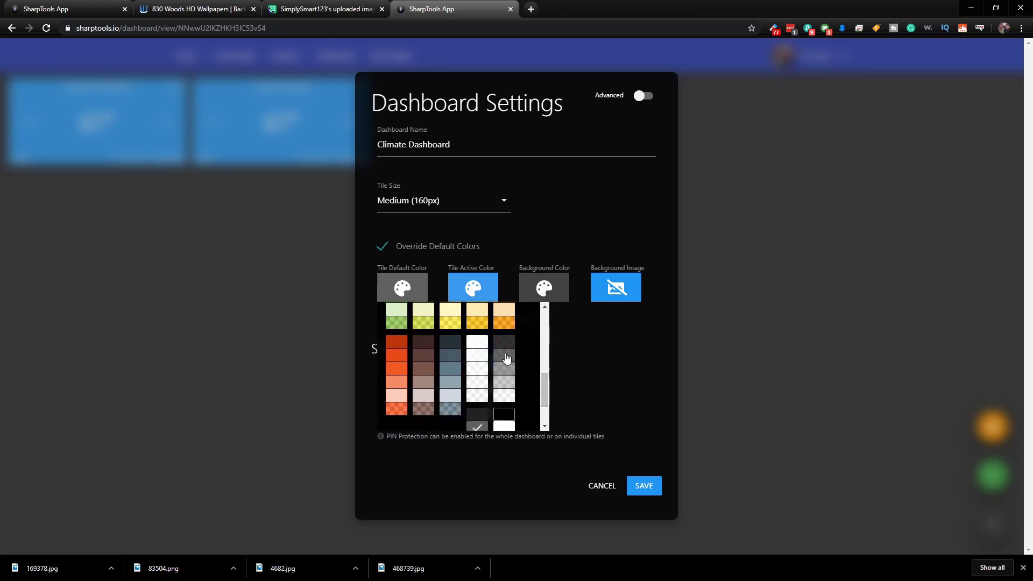
left_click(506, 358)
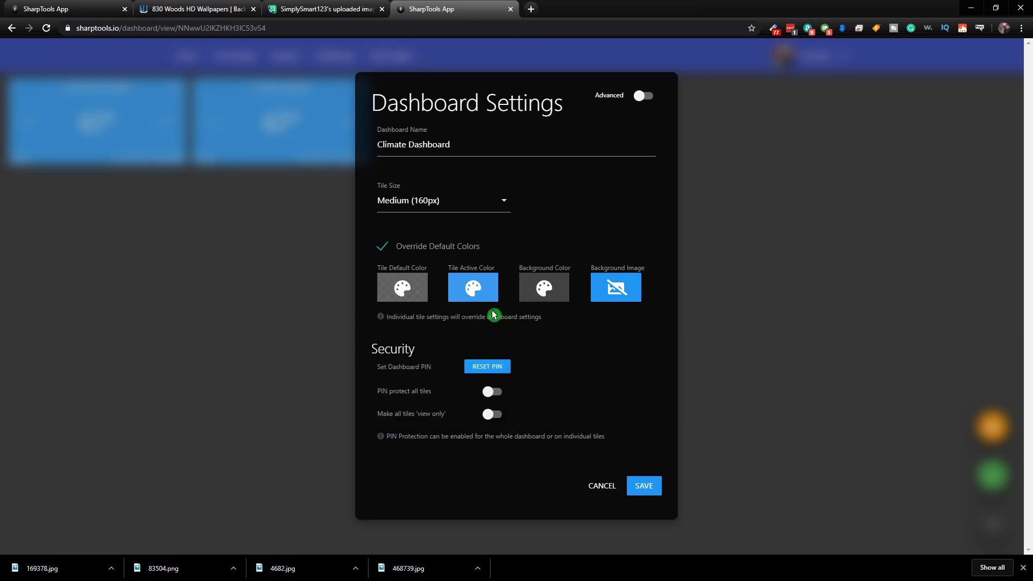
Set the dashboard's tile active color to semi-transparent green and its background color to black.
left_click(481, 290)
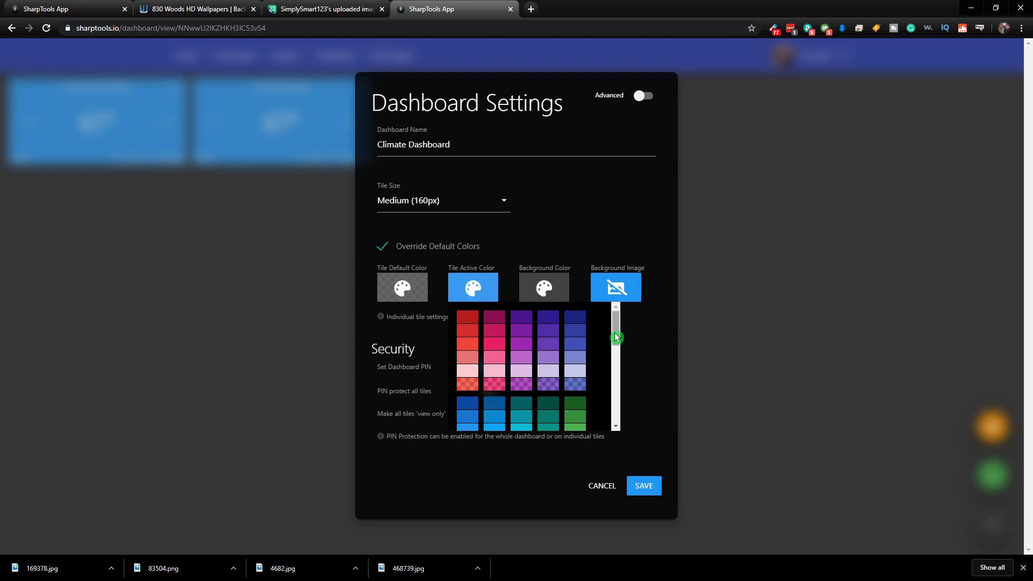
left_click_drag(616, 327, 580, 364)
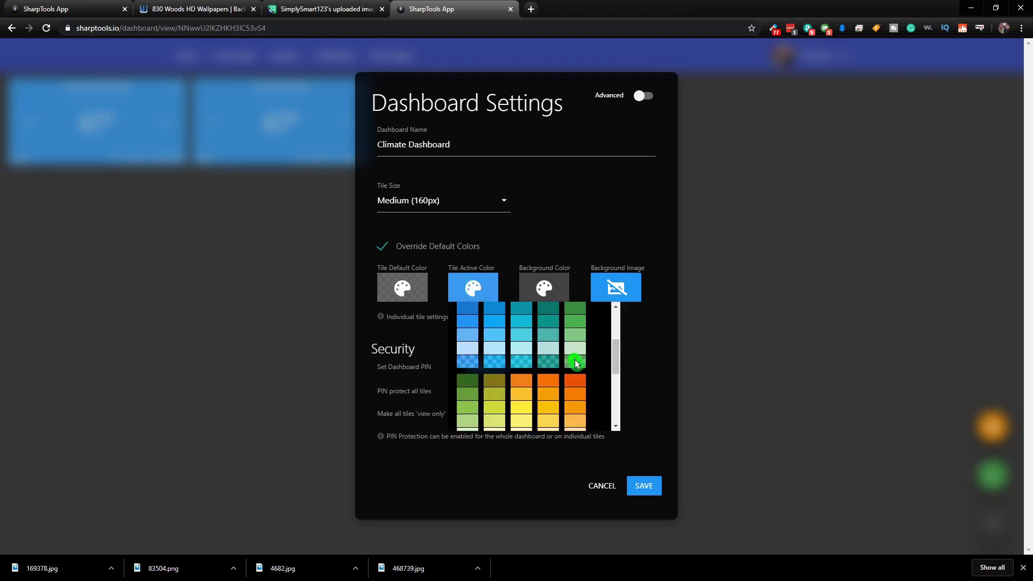
left_click(575, 363)
left_click(551, 290)
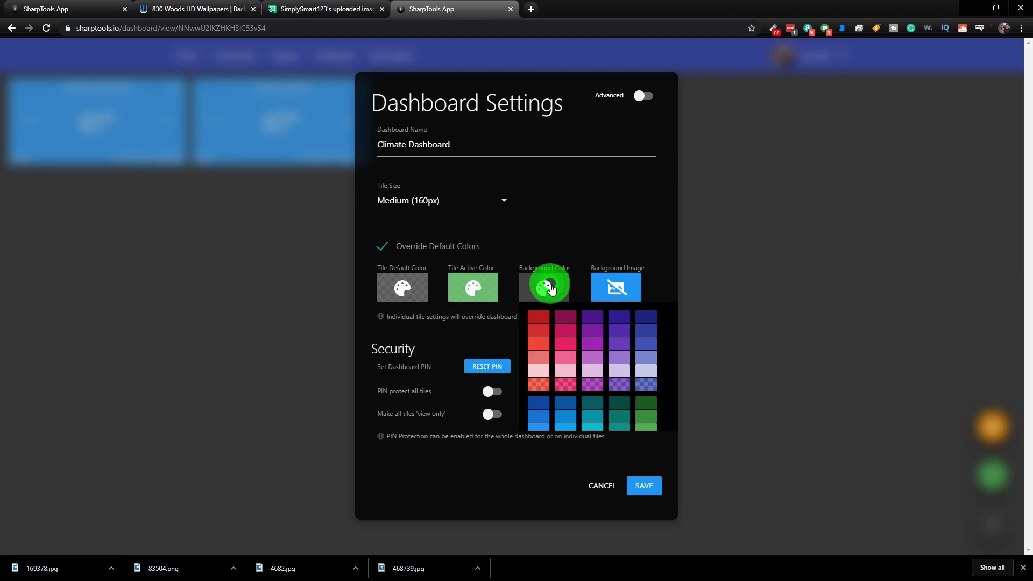
scroll(628, 364, "down", 3)
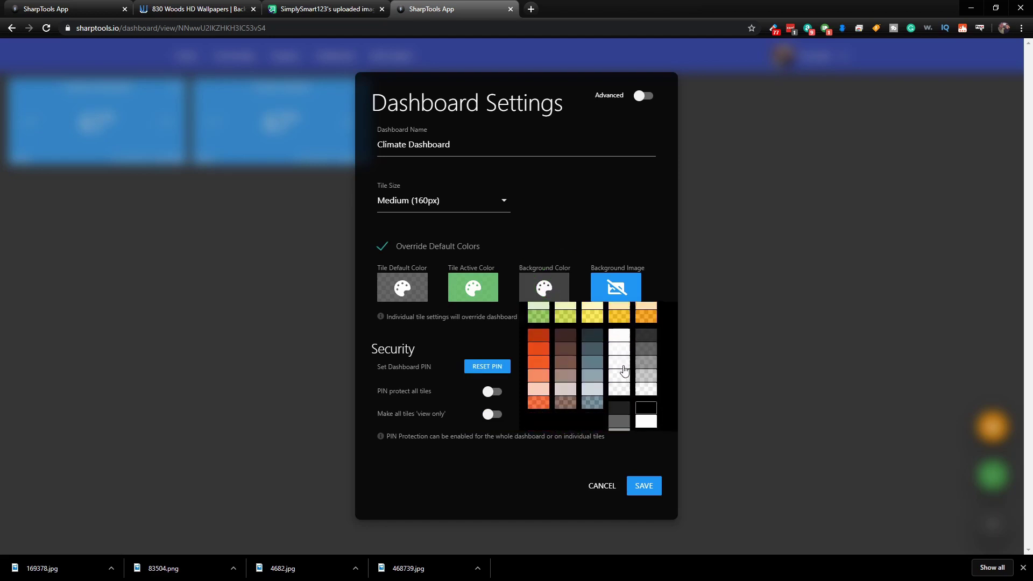
left_click(646, 361)
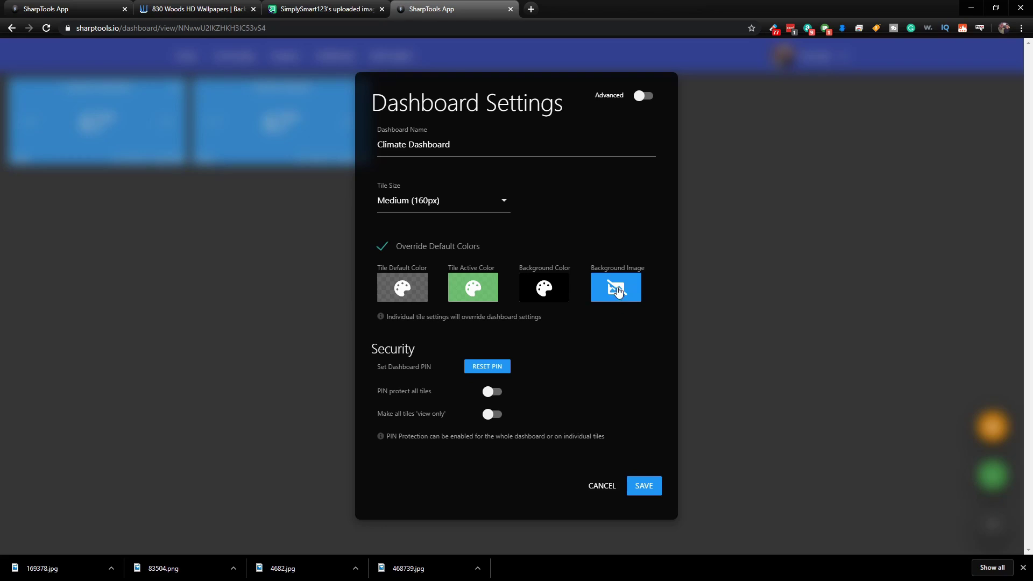
Choose the Beach media item as the dashboard's background image.
left_click(617, 291)
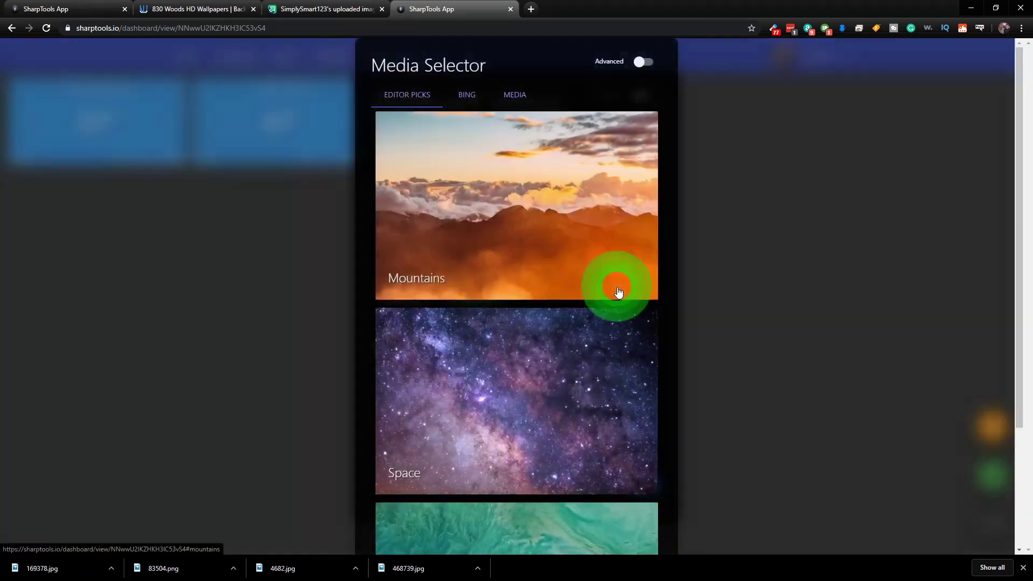
left_click(514, 95)
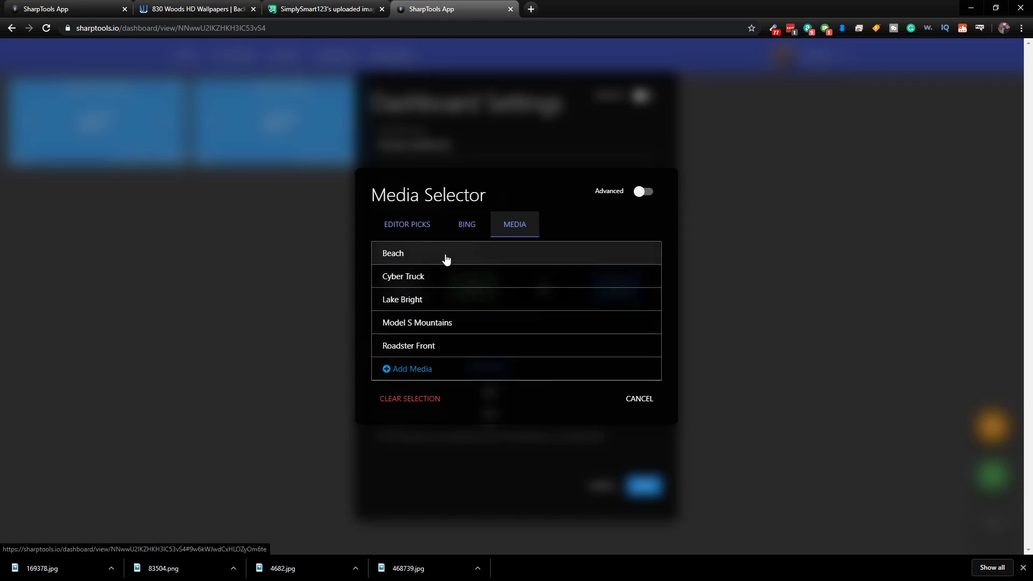
left_click(409, 254)
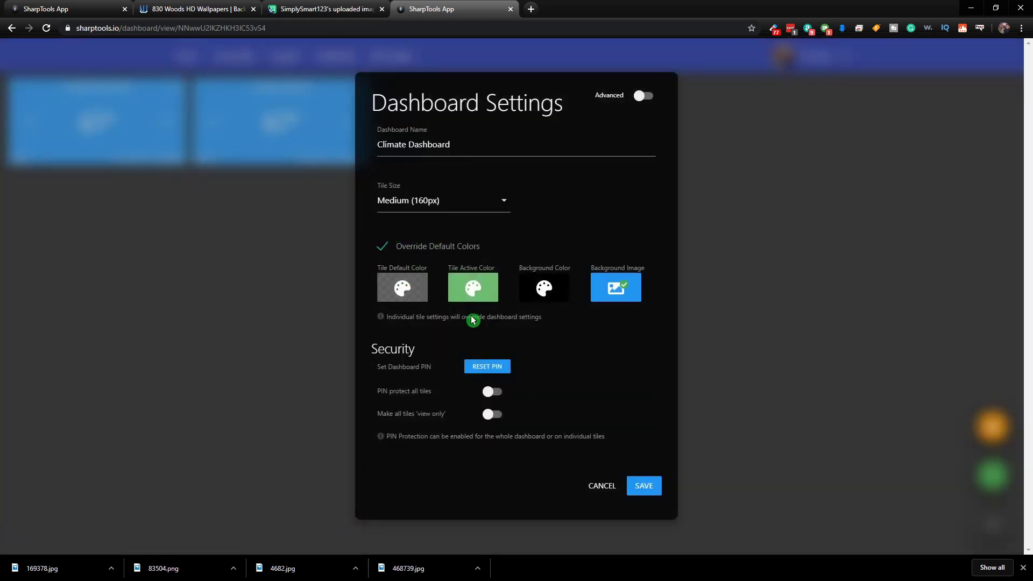
Save the dashboard settings and add the Model S Mountains media item as a tile on the Climate Dashboard.
left_click(646, 486)
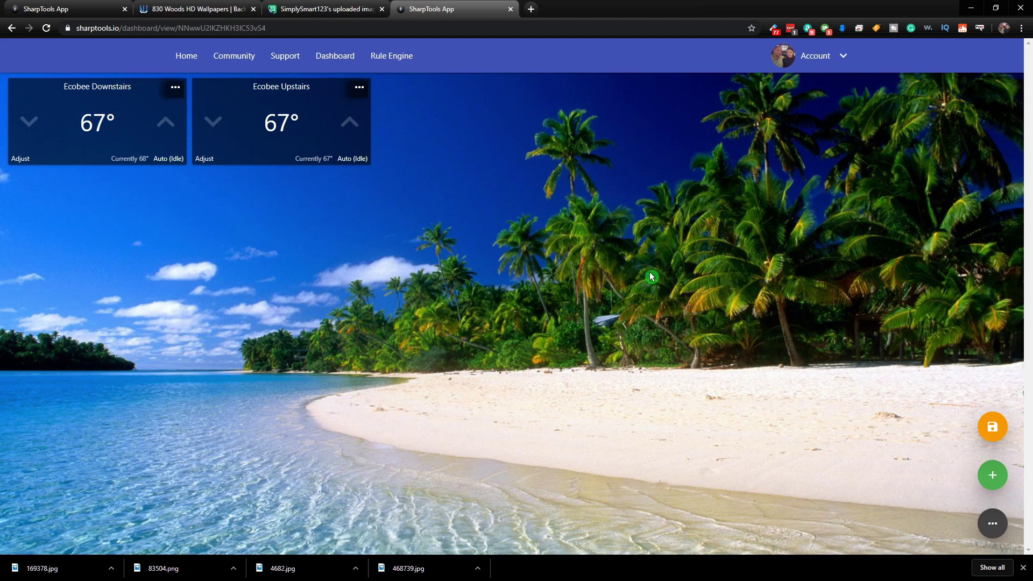
left_click(993, 475)
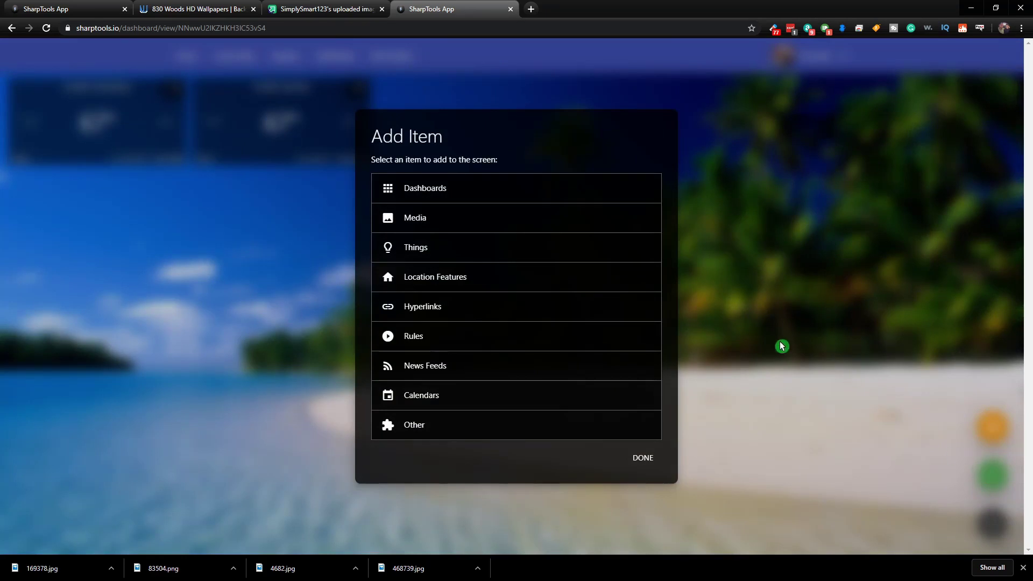
left_click(427, 221)
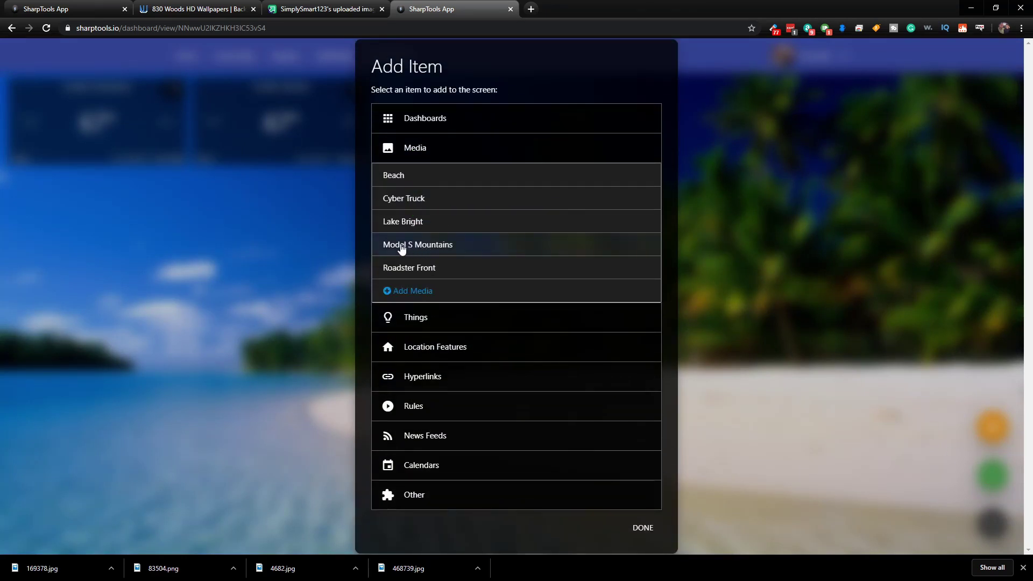
left_click(440, 247)
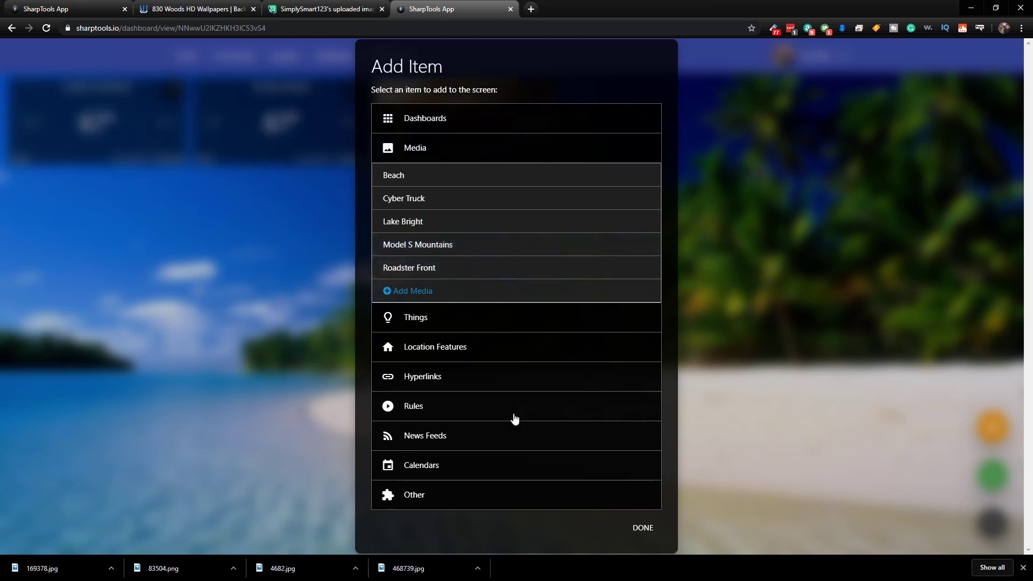
left_click(640, 530)
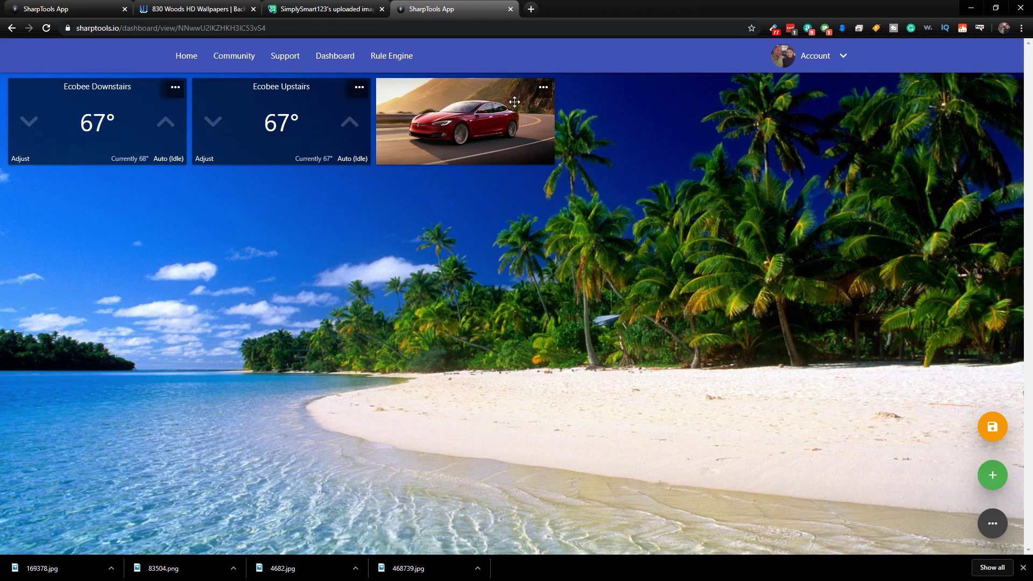
Edit the Model S Mountains tile and choose Open Media Fullscreen as its tap action.
left_click(543, 89)
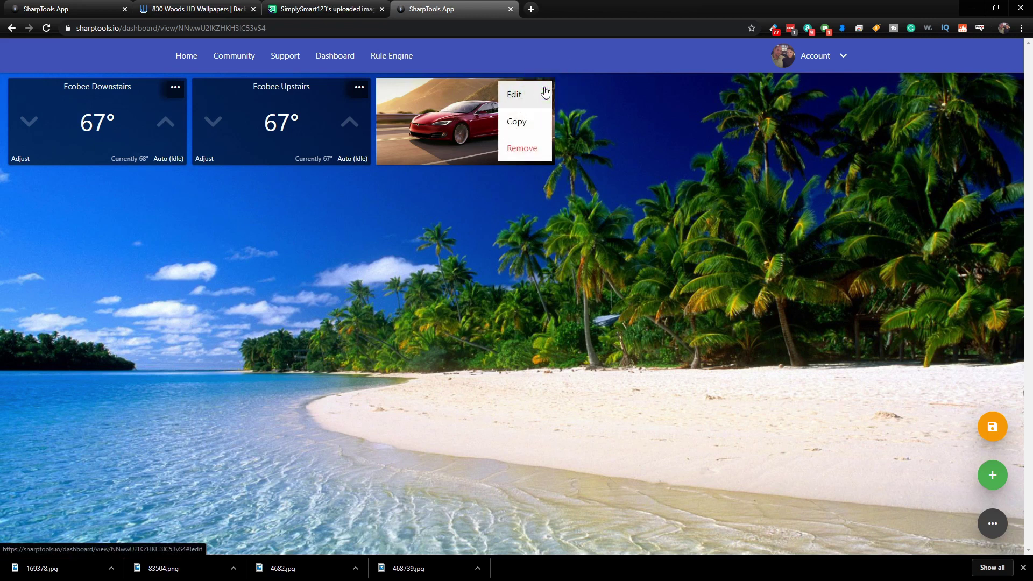
left_click(523, 93)
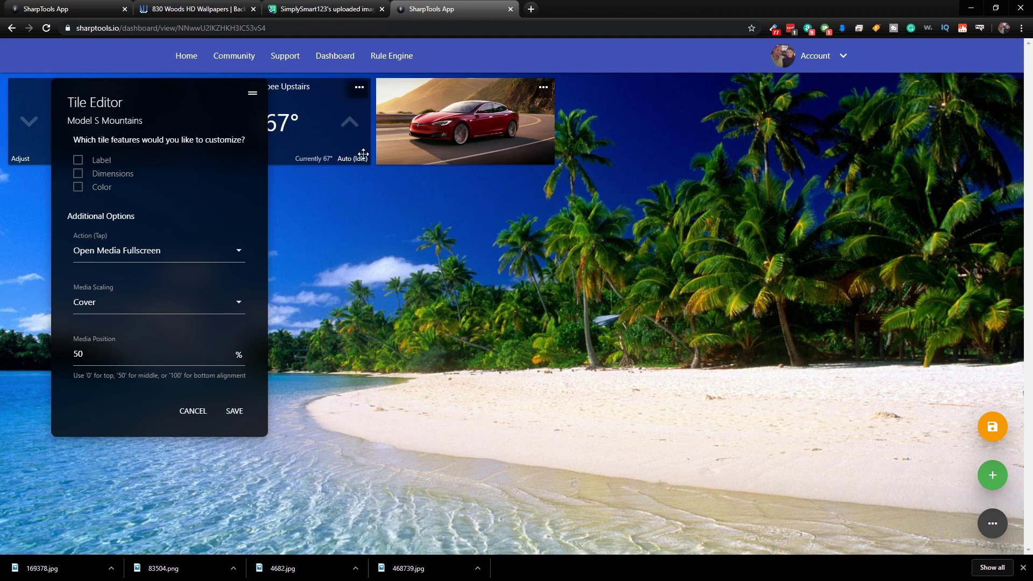
left_click(146, 253)
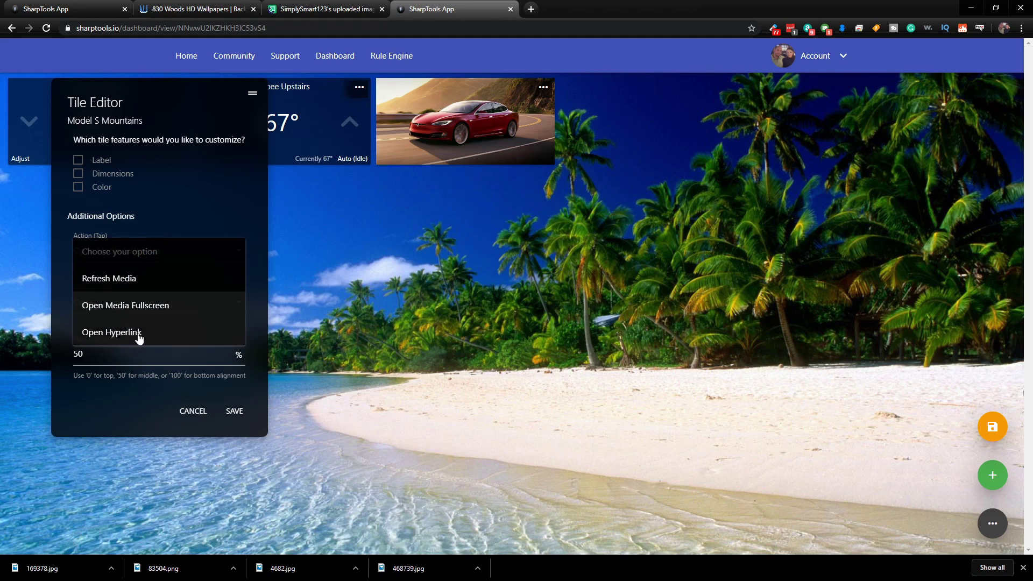
left_click(146, 301)
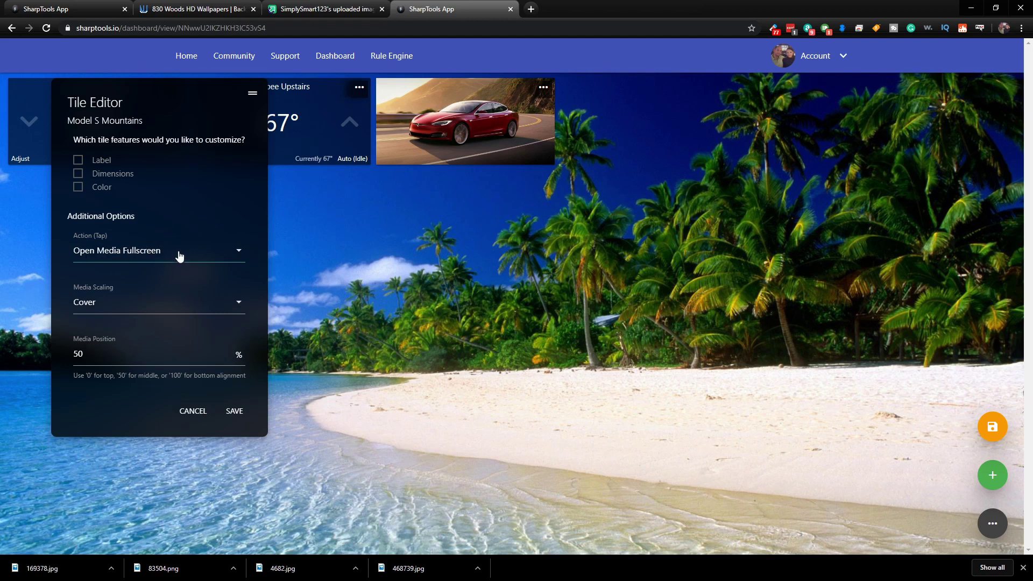
Review the tile's media scaling options, keep Cover, and save both the tile and the dashboard.
left_click(236, 305)
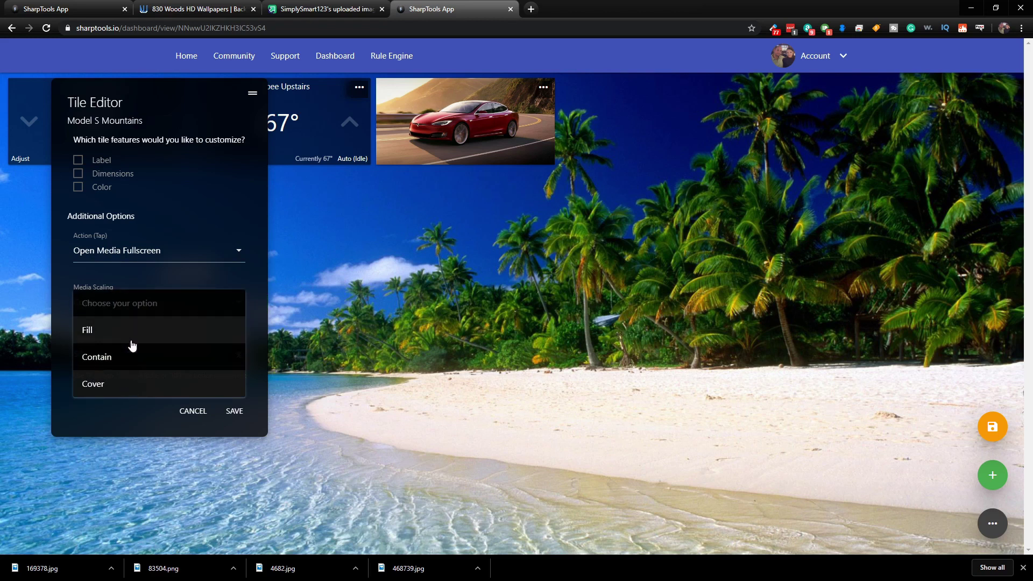
left_click(160, 280)
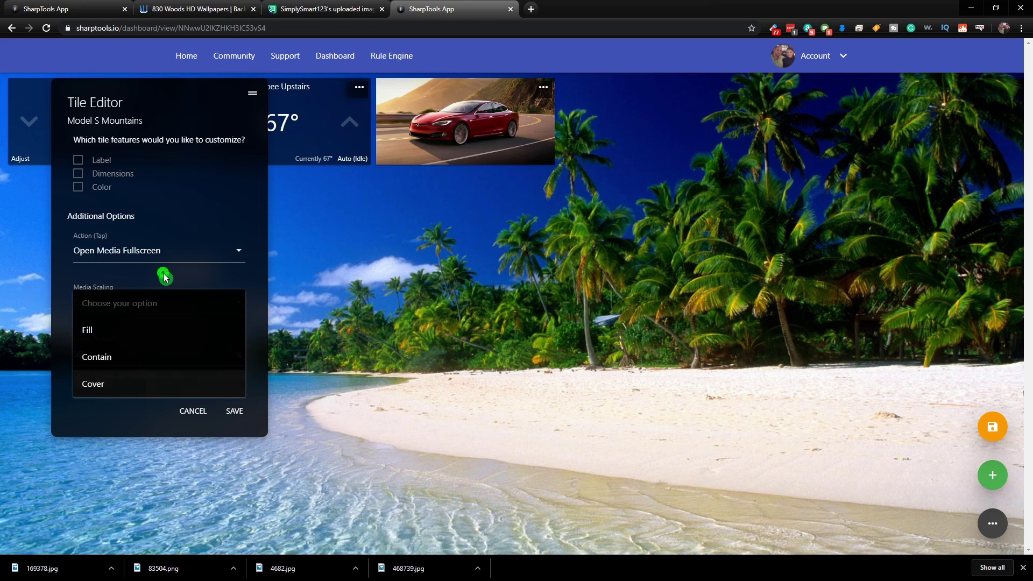
left_click(164, 273)
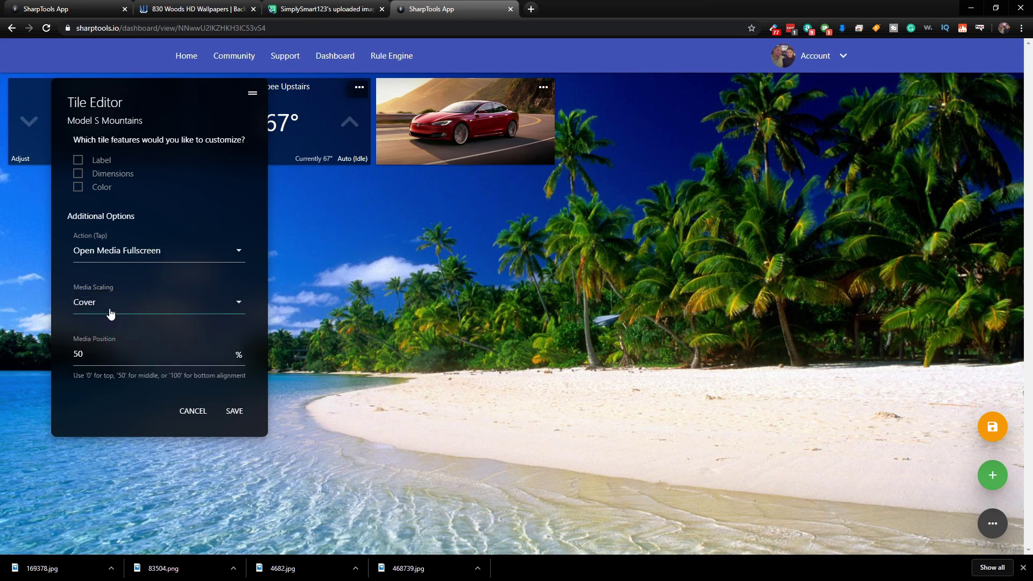
left_click(106, 338)
left_click(154, 328)
left_click(168, 323)
left_click(233, 412)
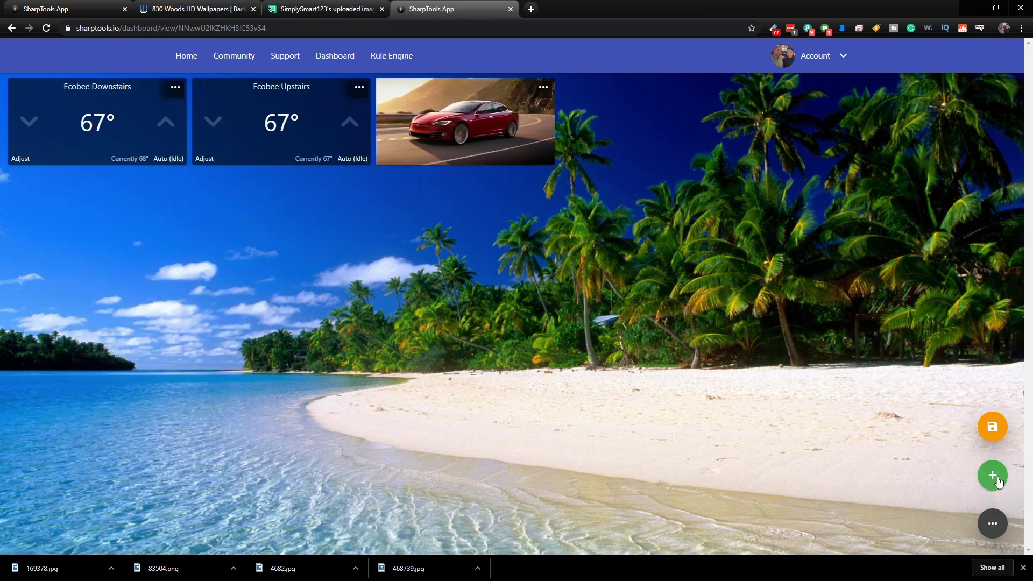
left_click(994, 429)
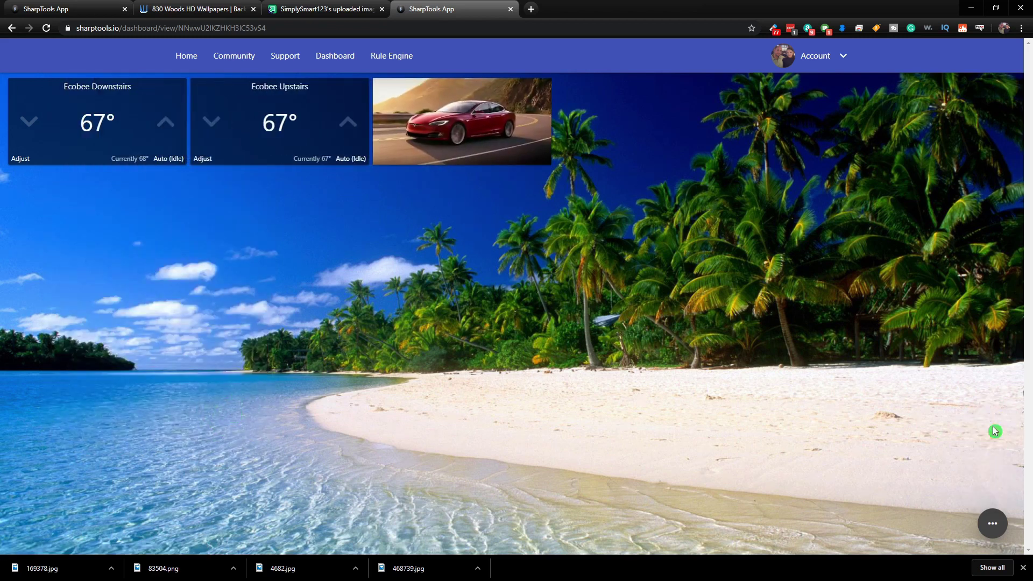
View the Model S Mountains tile's image in fullscreen, return to the dashboard, and view it in fullscreen again.
left_click(454, 118)
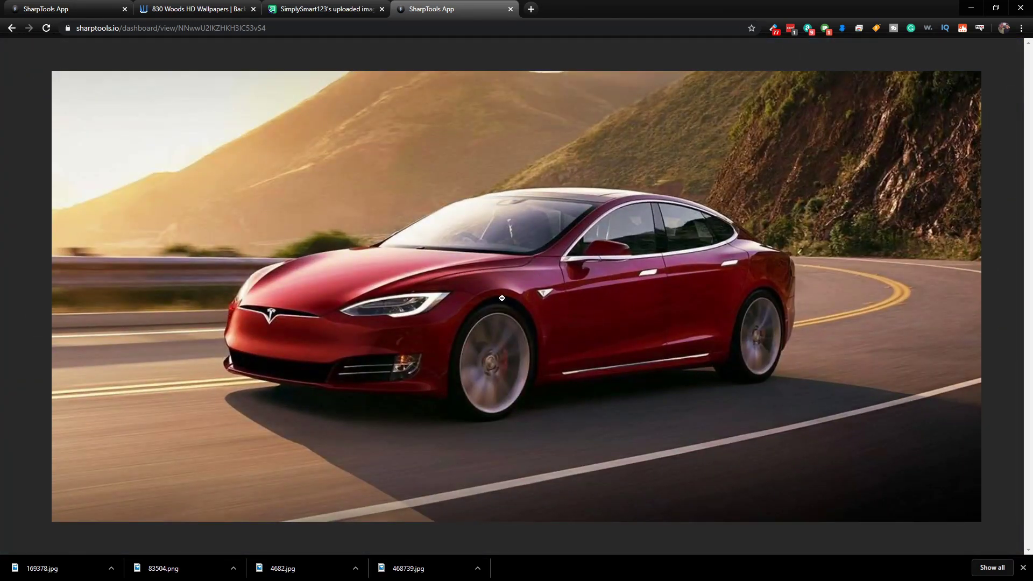
left_click(532, 270)
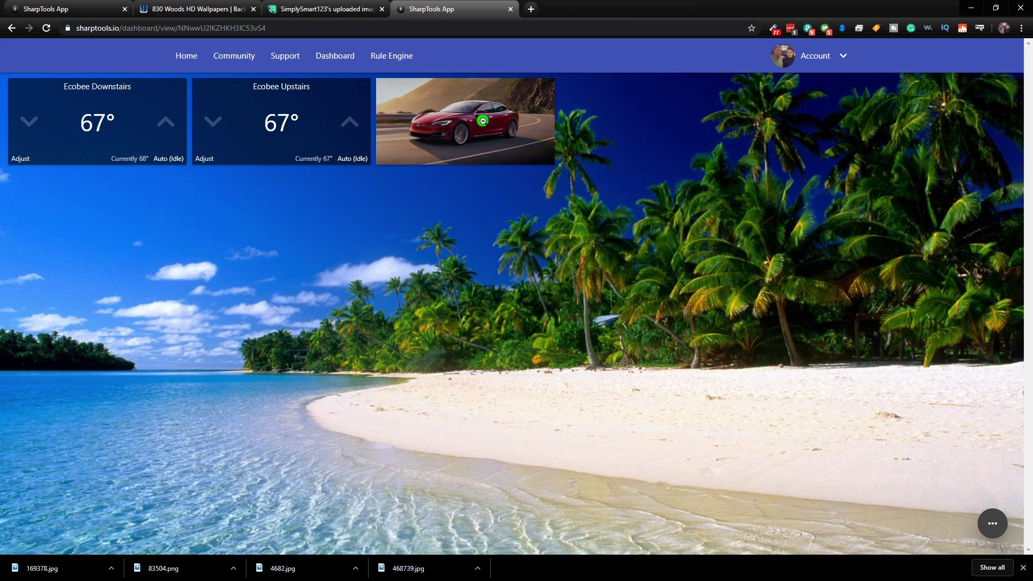
left_click(474, 134)
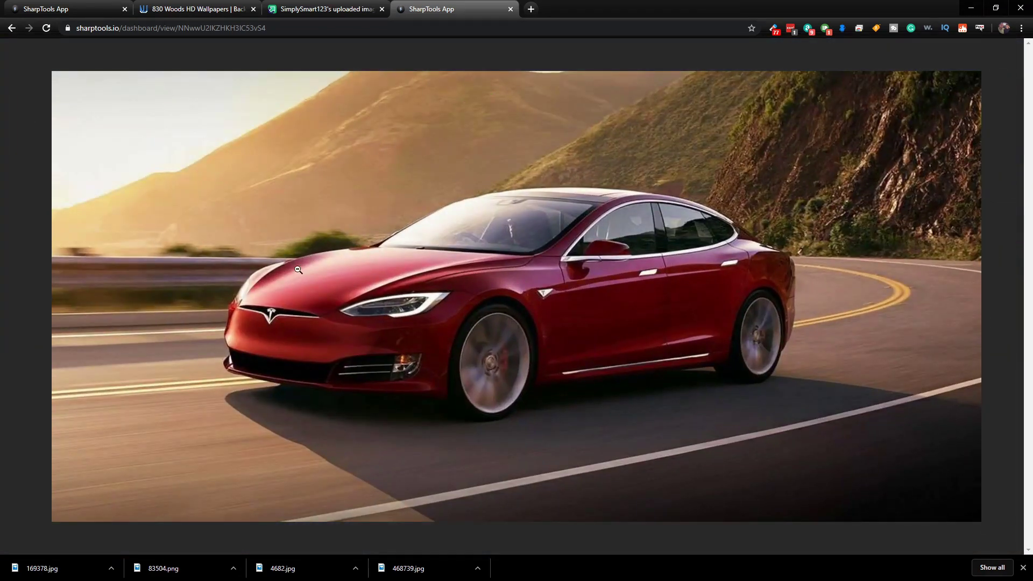
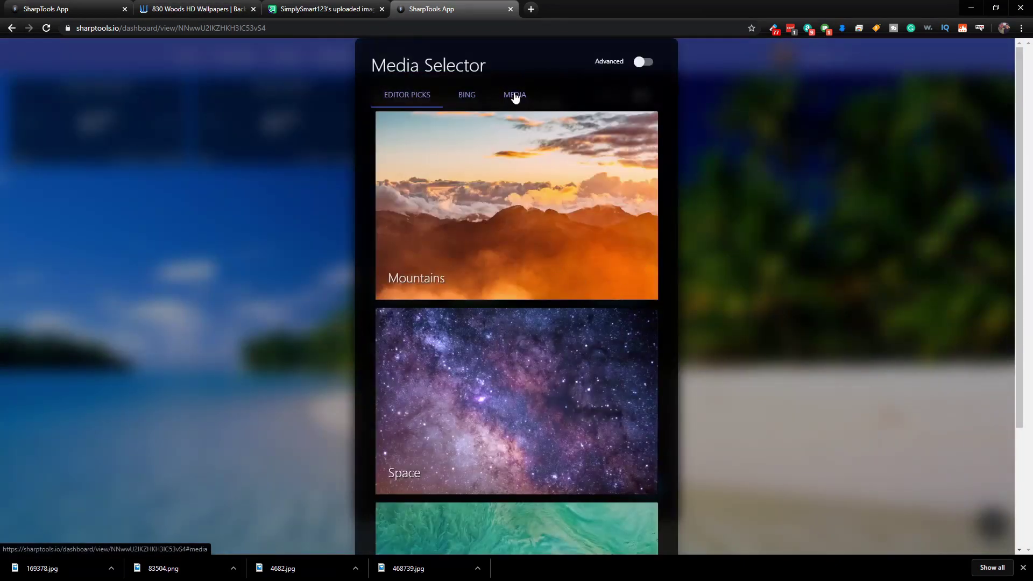
Start a new media item from the background image's media selection and name it Earth.
left_click(514, 96)
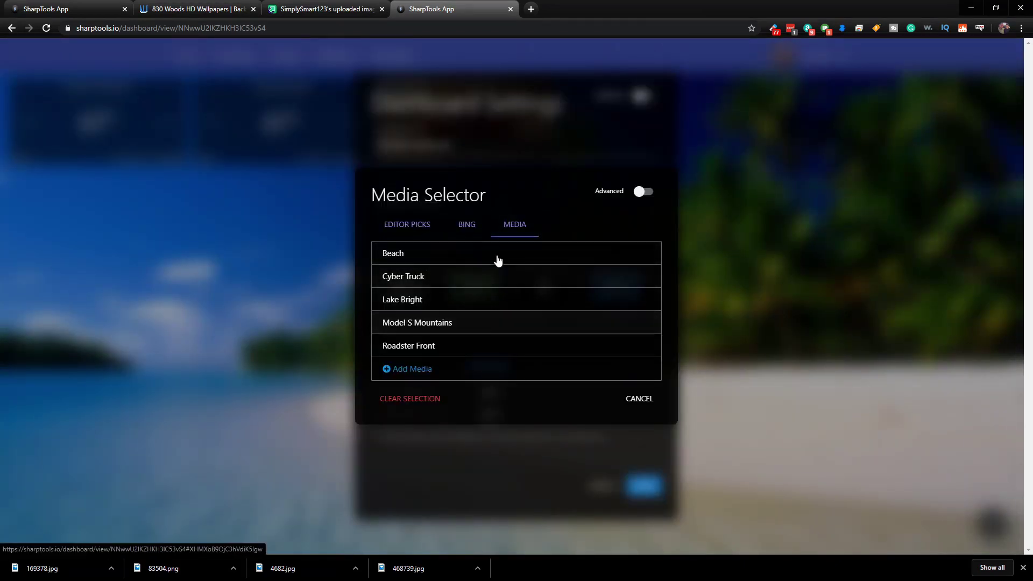
left_click(415, 370)
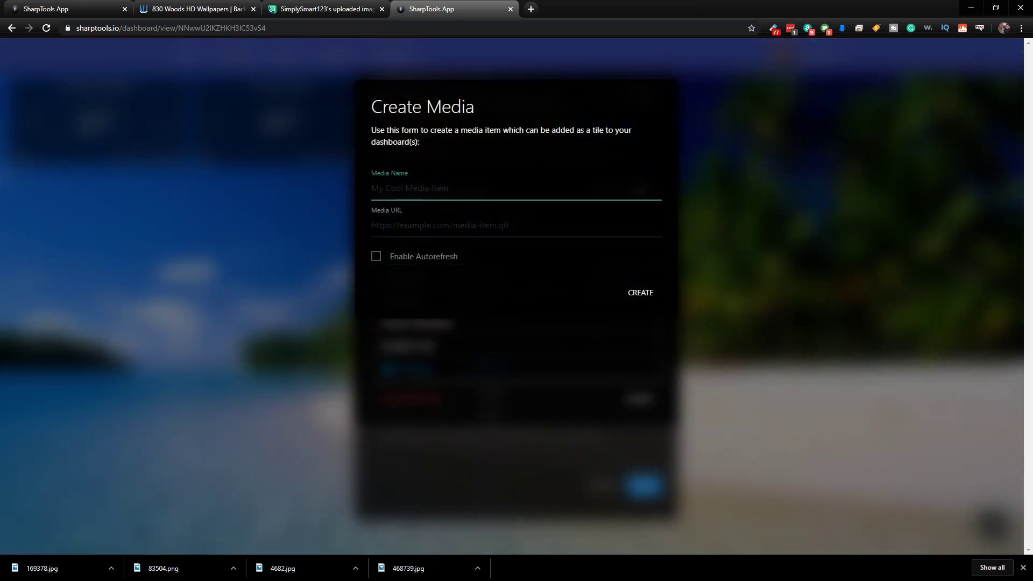
type("Earth")
Switch to Imgur and copy the direct link of the uploaded Earth image 468739.jpg.
left_click(323, 9)
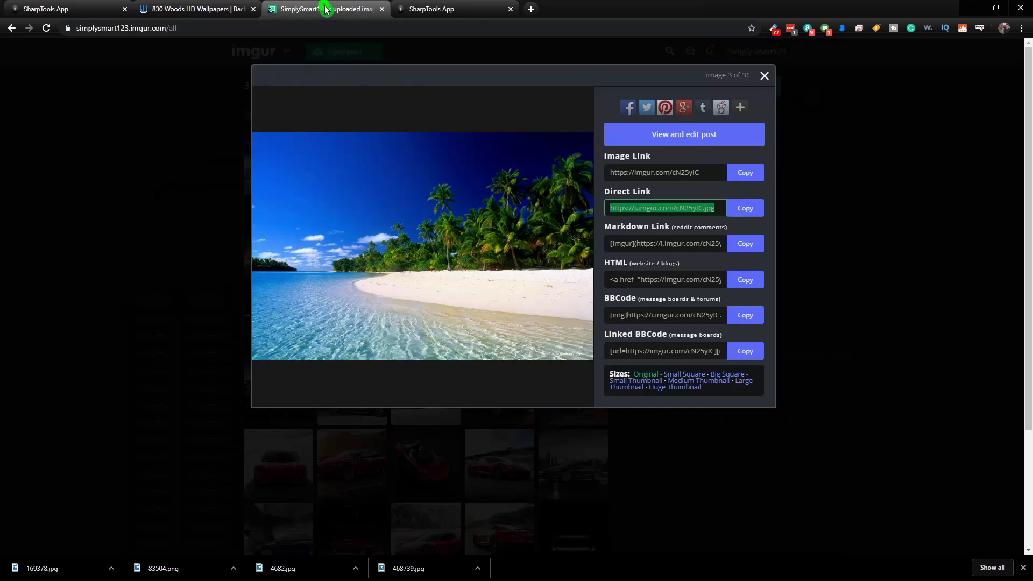
left_click(877, 330)
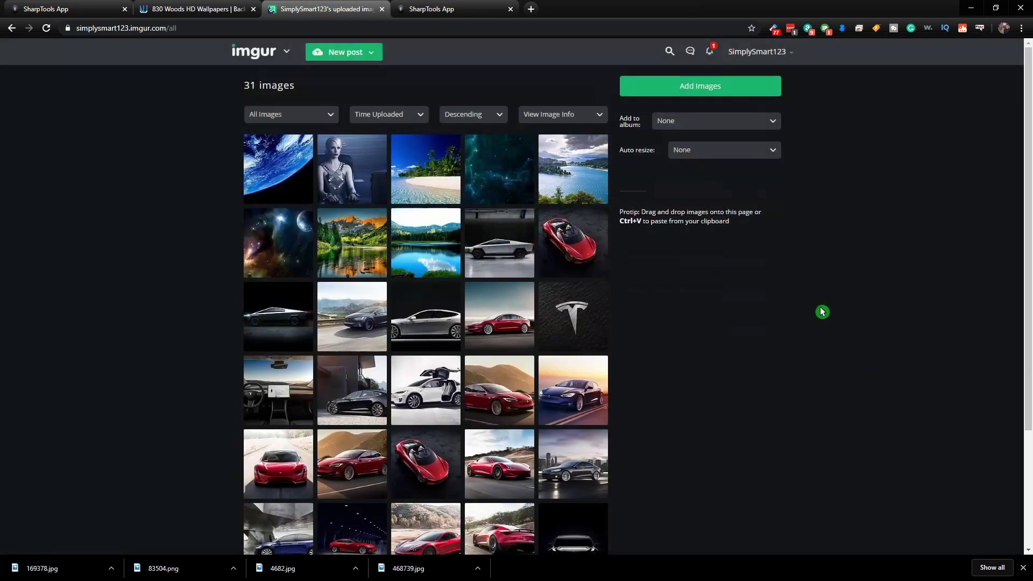
left_click(288, 170)
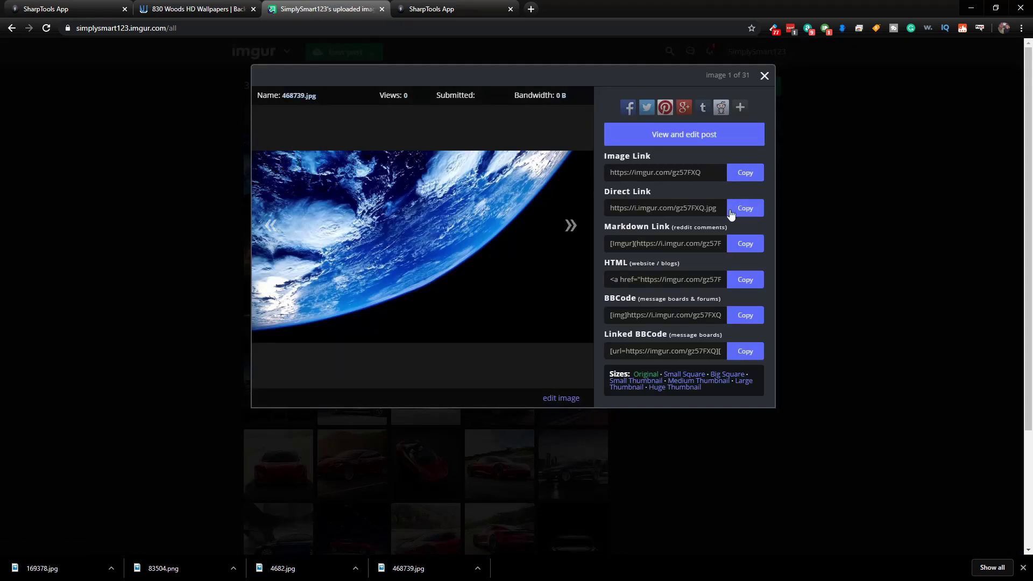
left_click(746, 210)
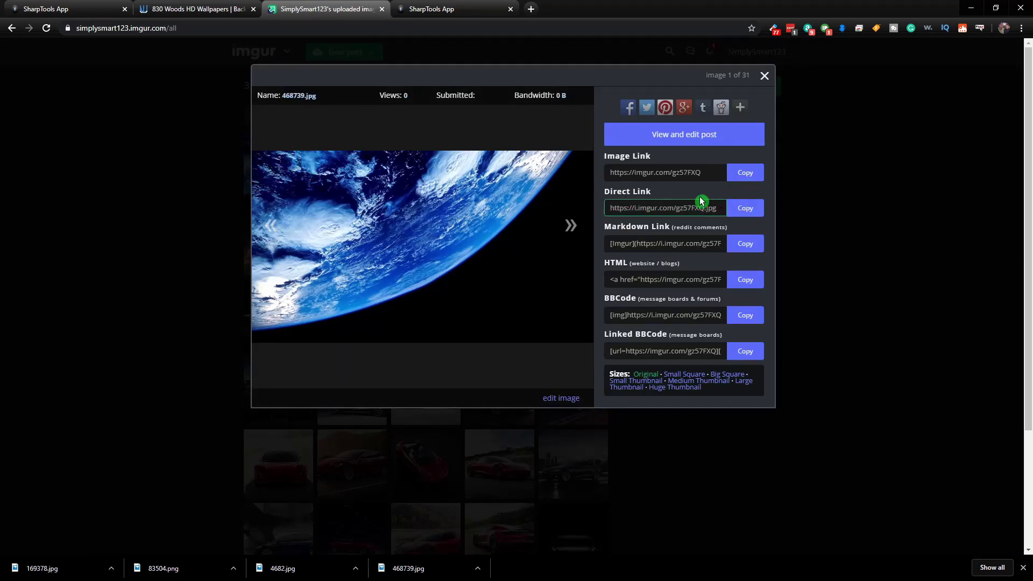
Switch back to SharpTools, create the Earth media item from the copied link, and save it as the dashboard's background image.
left_click(456, 9)
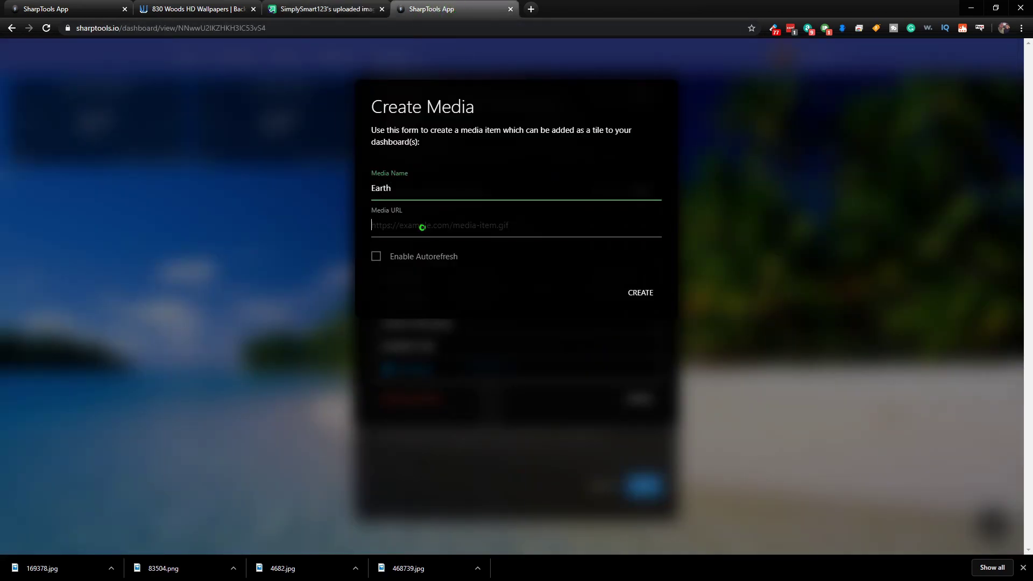
key("ctrl+v")
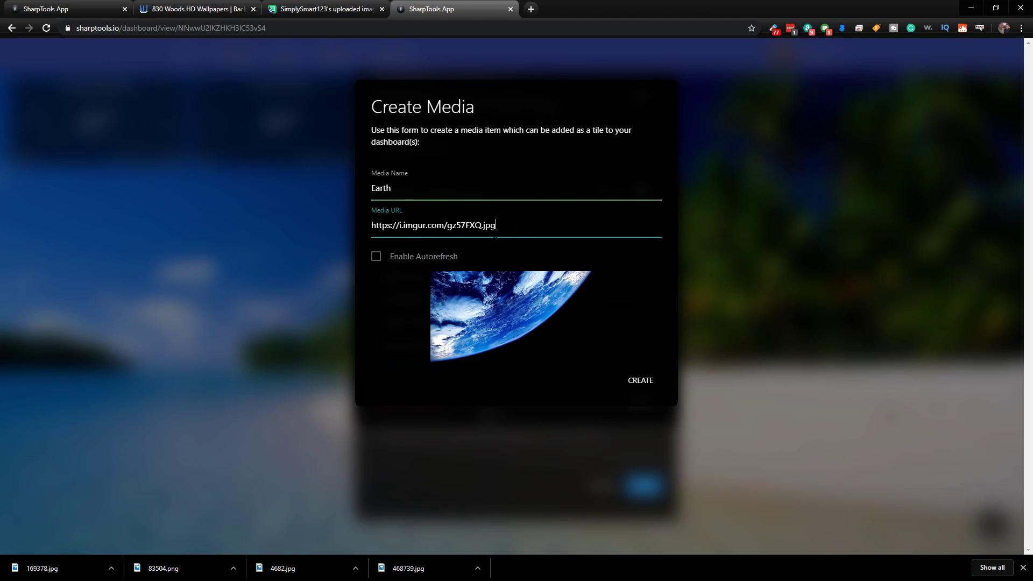
left_click(479, 248)
left_click(639, 381)
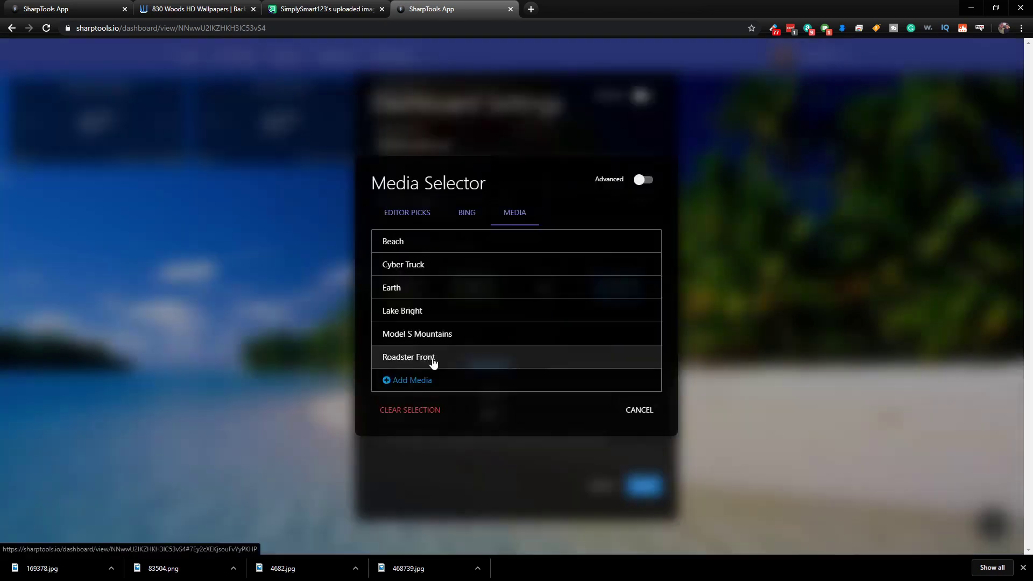
left_click(424, 292)
left_click(646, 489)
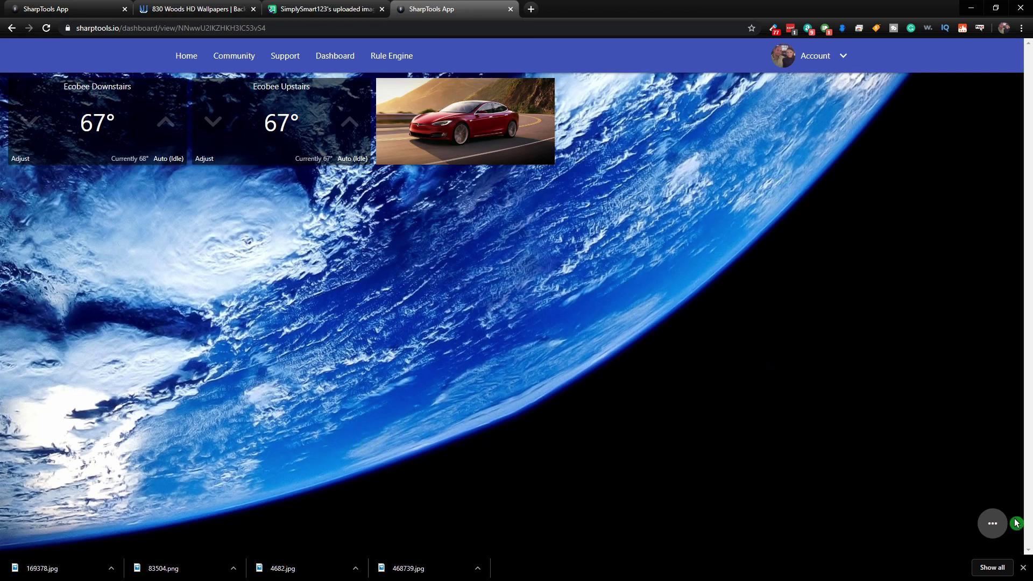
In the dashboard's advanced background image settings, lower the opacity to near its minimum and select the Earth media item.
left_click(993, 524)
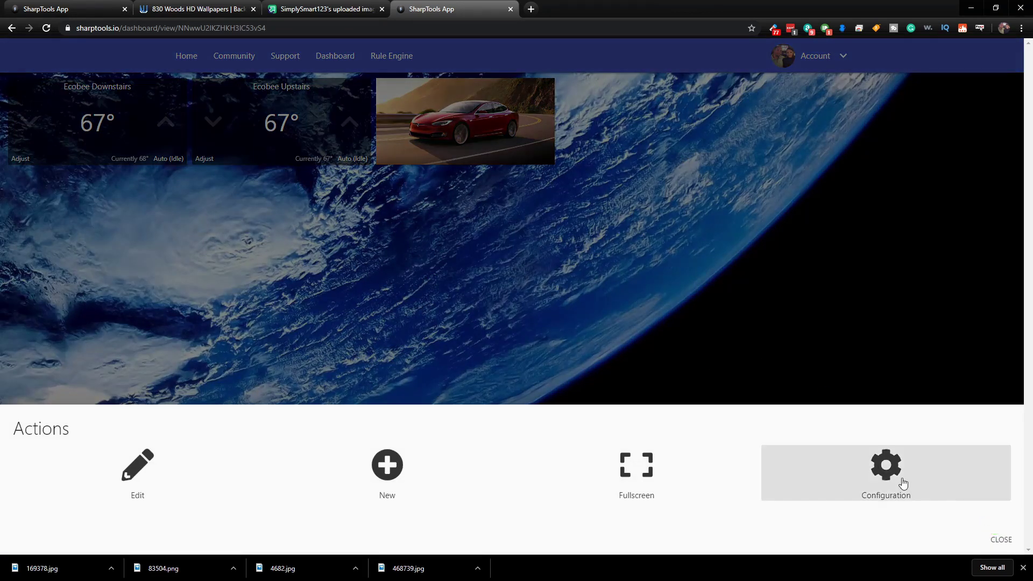
left_click(891, 473)
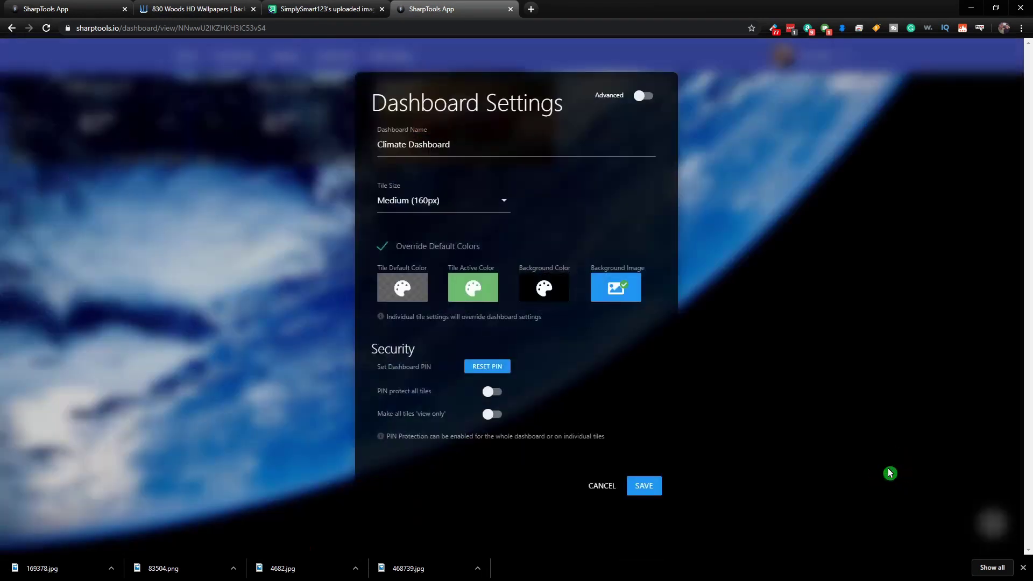
left_click(610, 288)
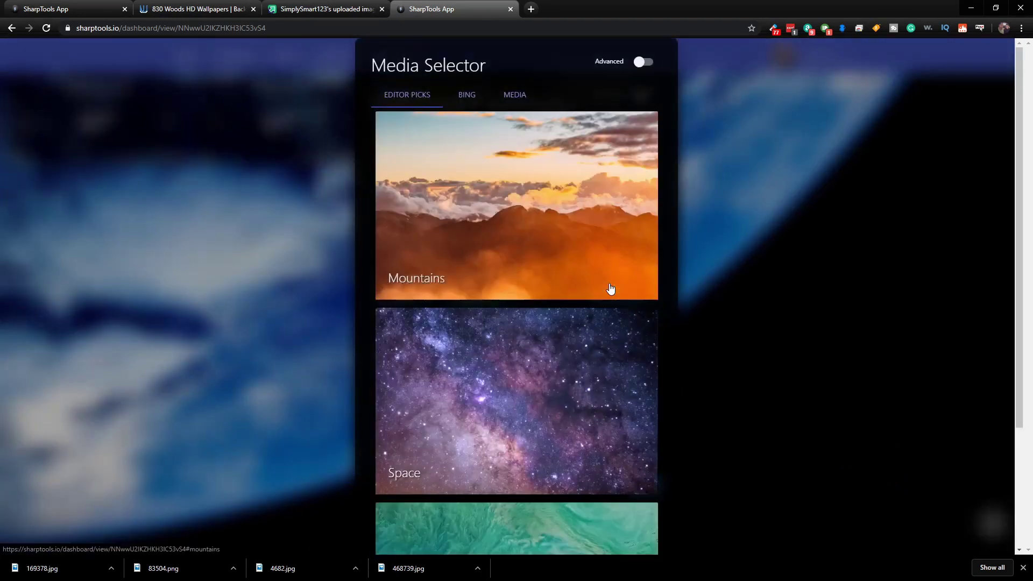
left_click(517, 100)
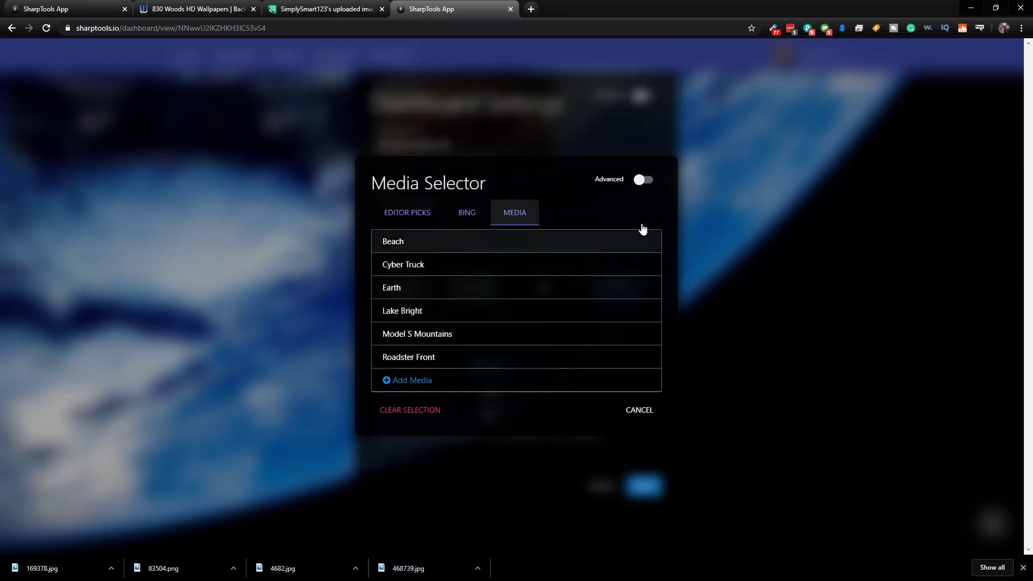
left_click(642, 180)
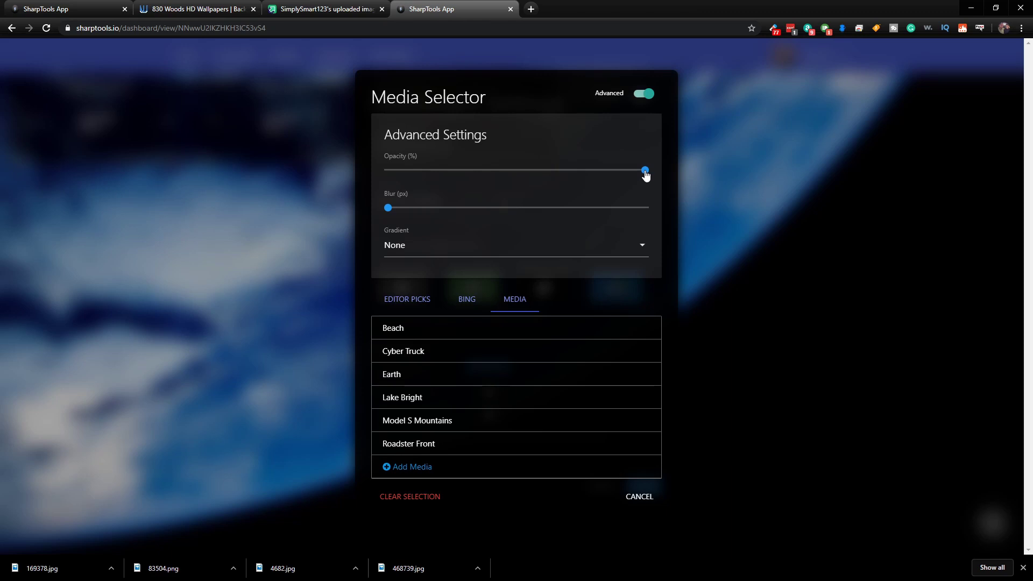
left_click_drag(645, 174, 407, 175)
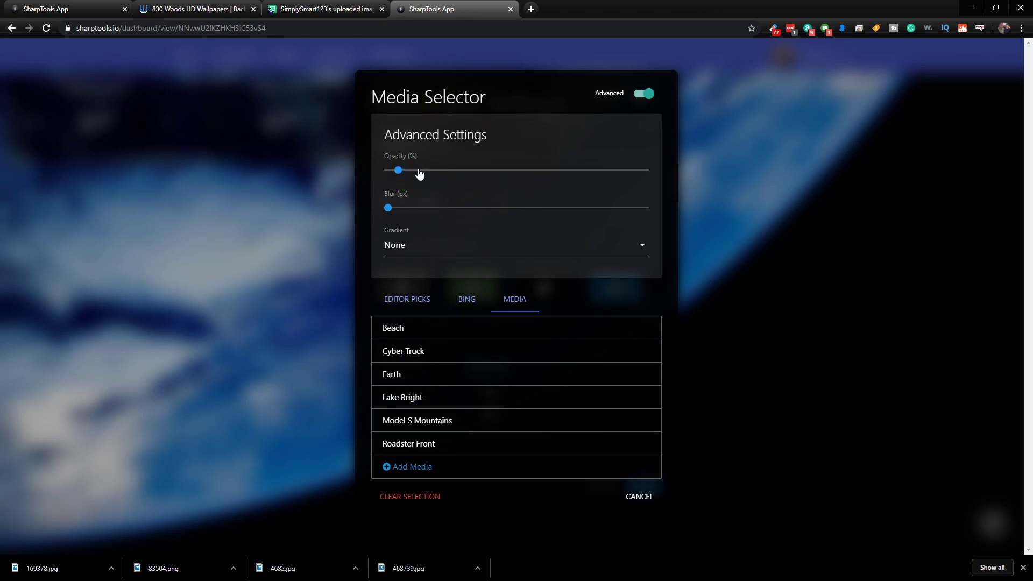
left_click(412, 376)
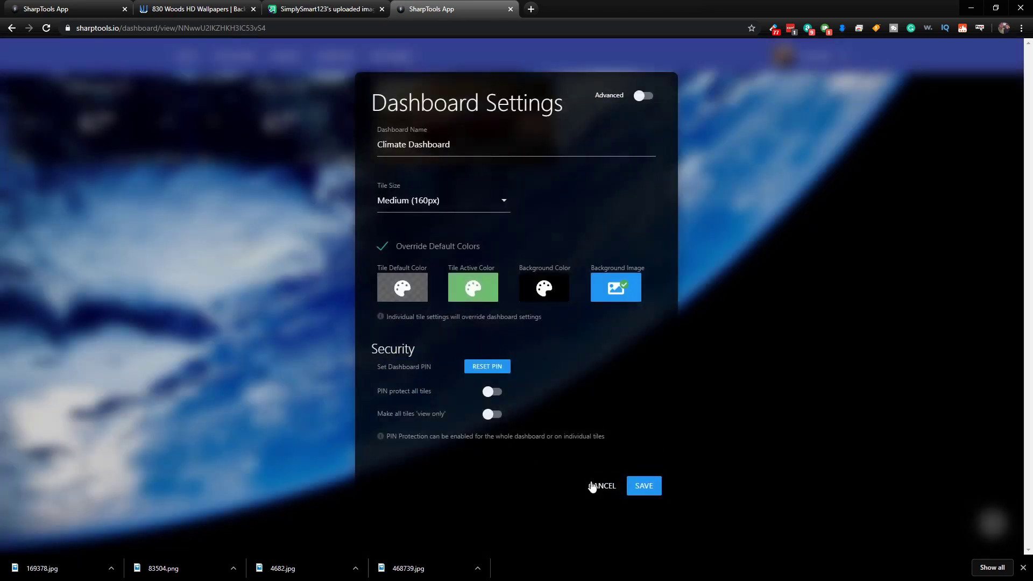
Save the dashboard settings with the Earth background image at its lowered opacity.
left_click(645, 486)
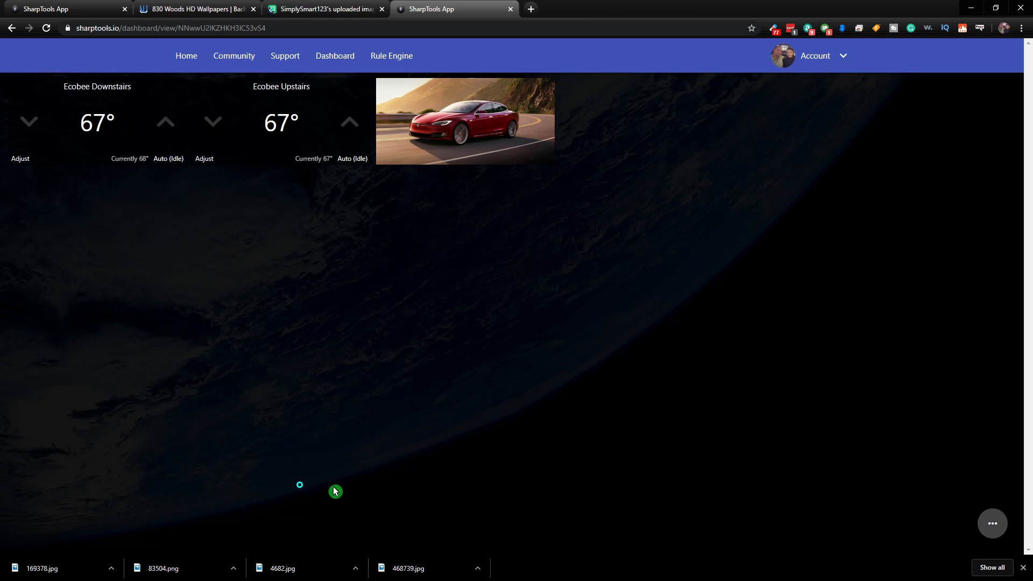
right_click(393, 488)
left_click(336, 437)
In the dashboard settings, change the background color to dark teal and save.
left_click(991, 522)
left_click(885, 463)
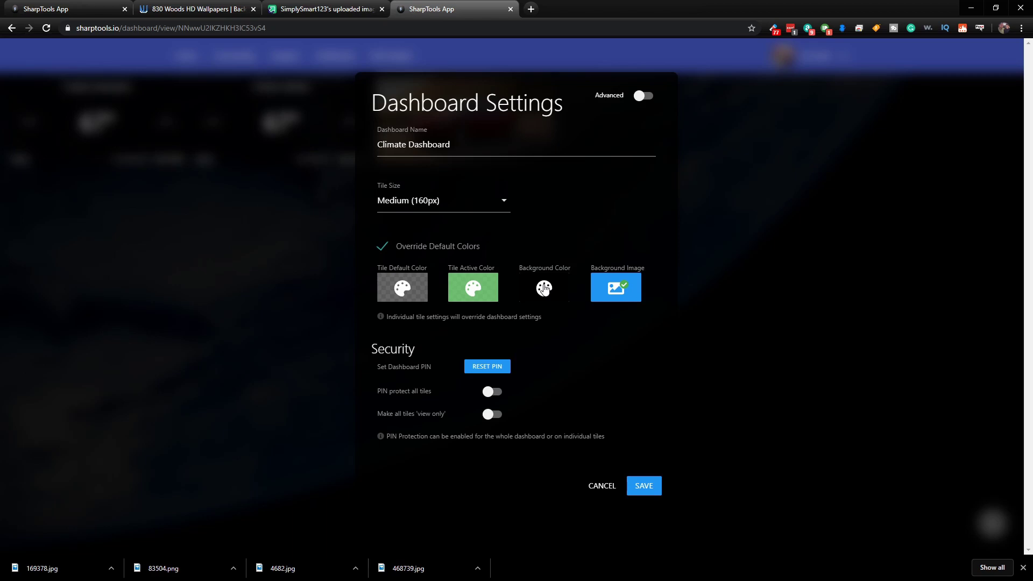
left_click(556, 292)
scroll(613, 358, "down", 2)
scroll(646, 372, "up", 1)
left_click(620, 354)
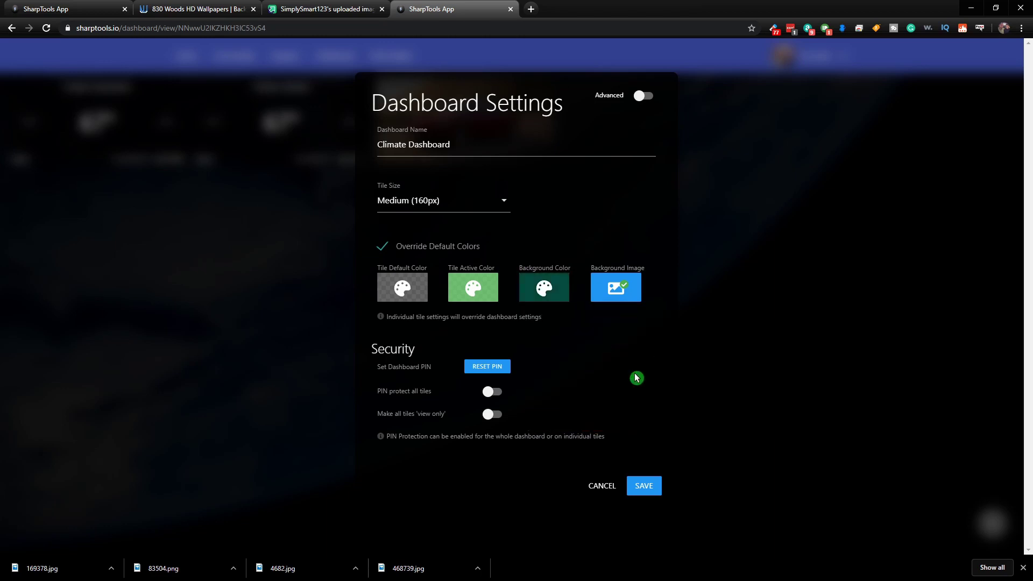
left_click(640, 488)
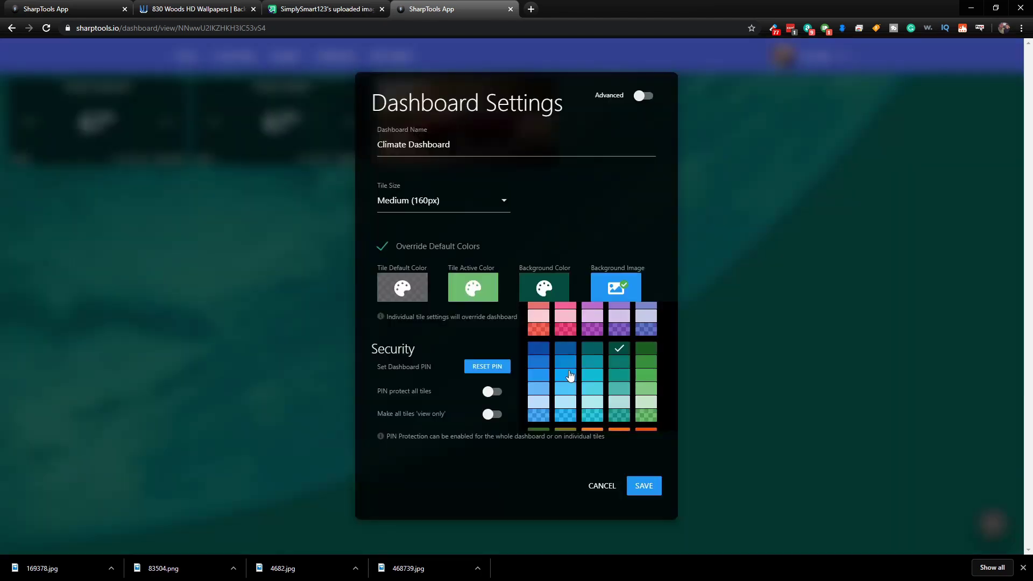
Set the dashboard's background color back to black, and reapply the Earth background image at full opacity.
scroll(571, 373, "down", 3)
scroll(570, 372, "down", 2)
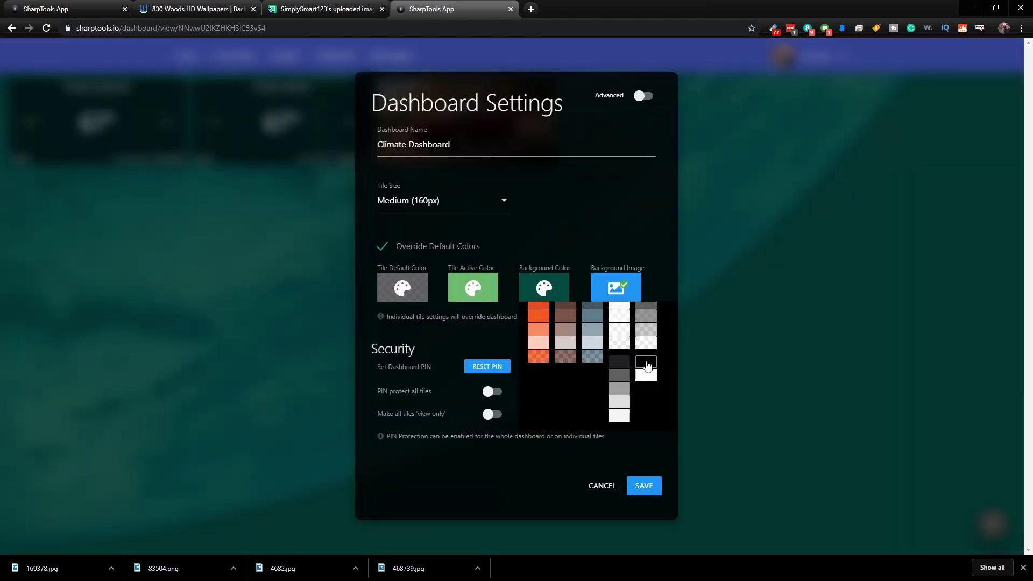
left_click(647, 365)
left_click(644, 487)
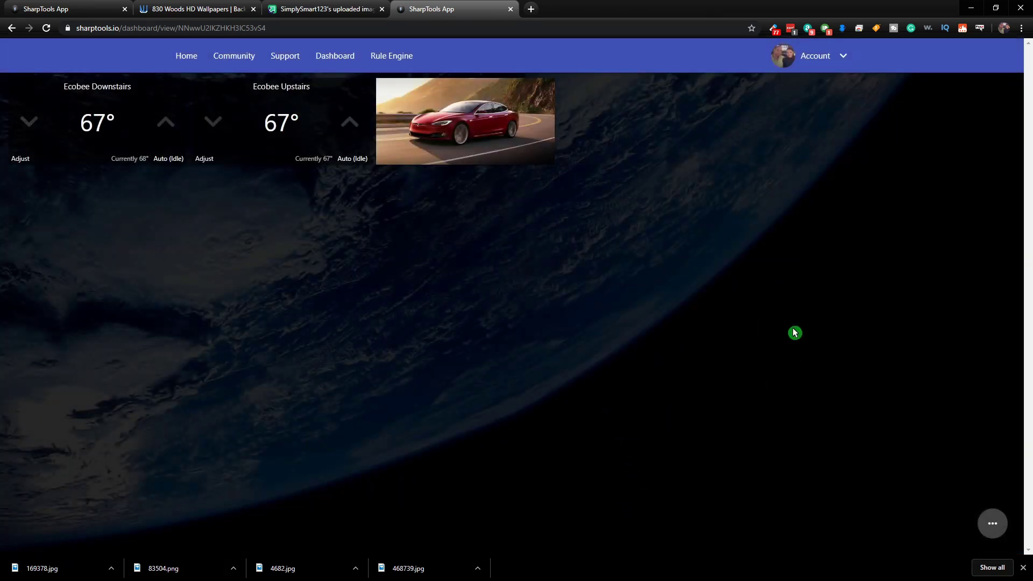
left_click(993, 527)
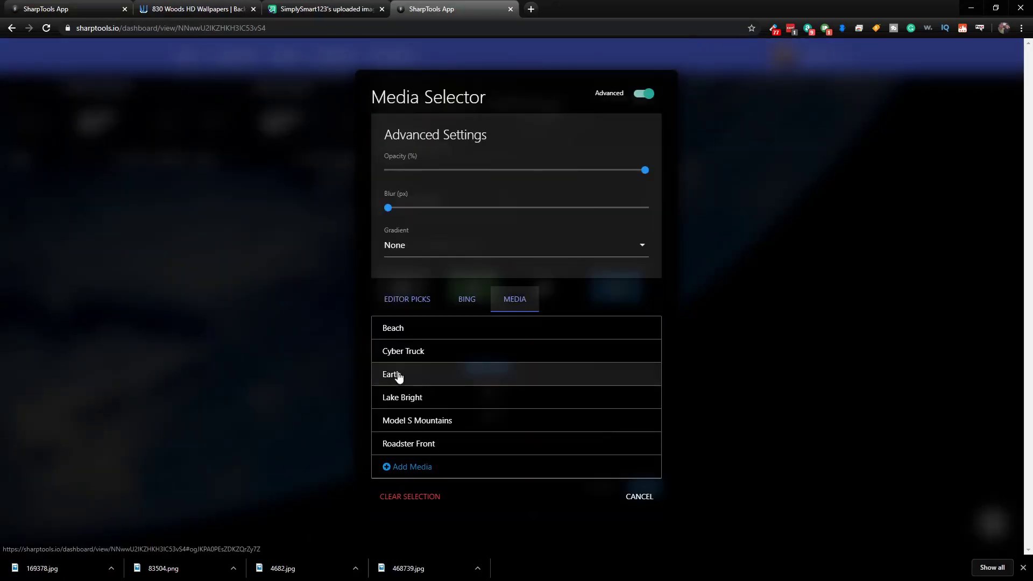
left_click(396, 376)
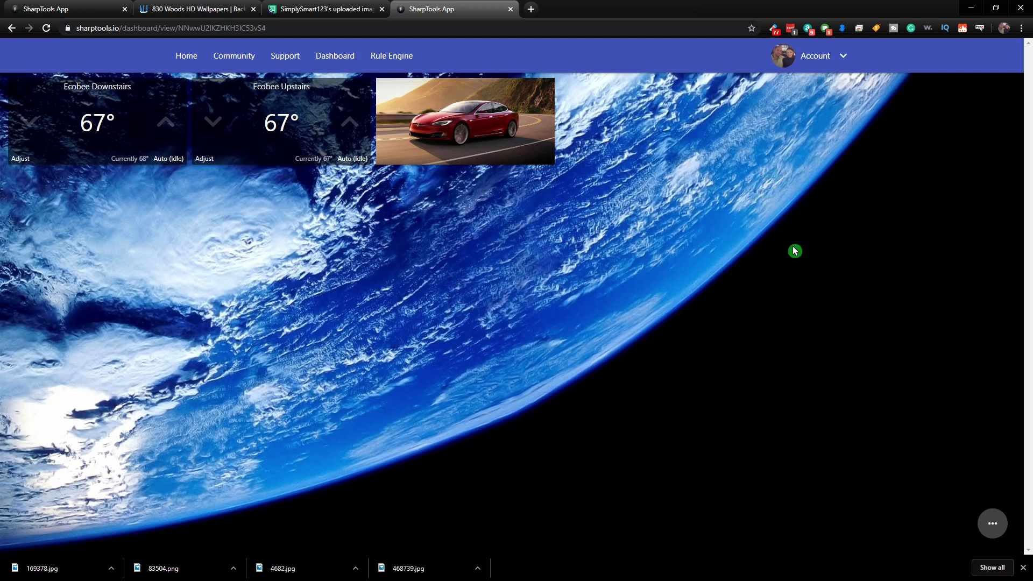
In the advanced background image settings, raise the blur to about 30% of its range, select Earth and save the dashboard.
left_click(993, 525)
left_click(883, 473)
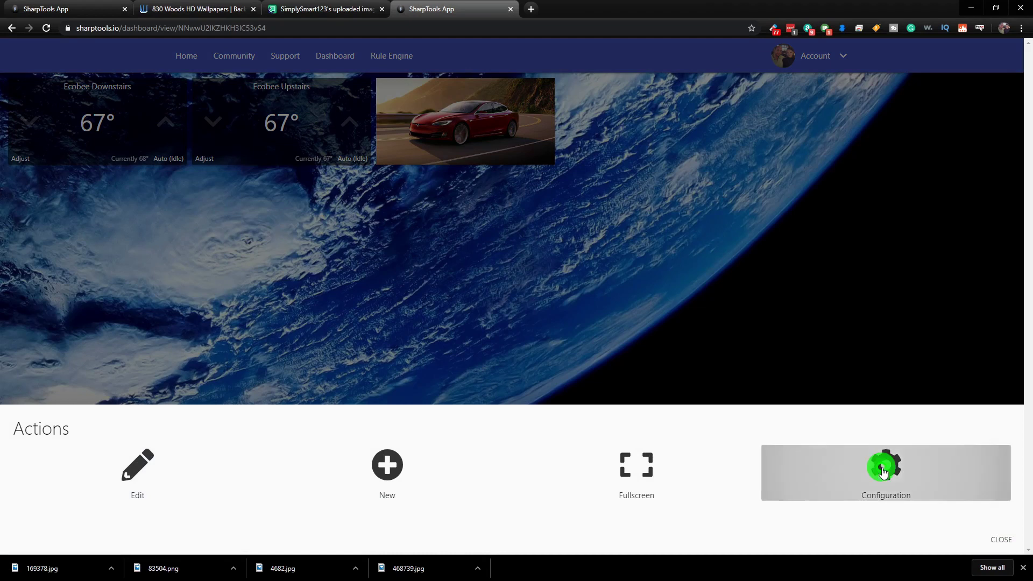
left_click(610, 288)
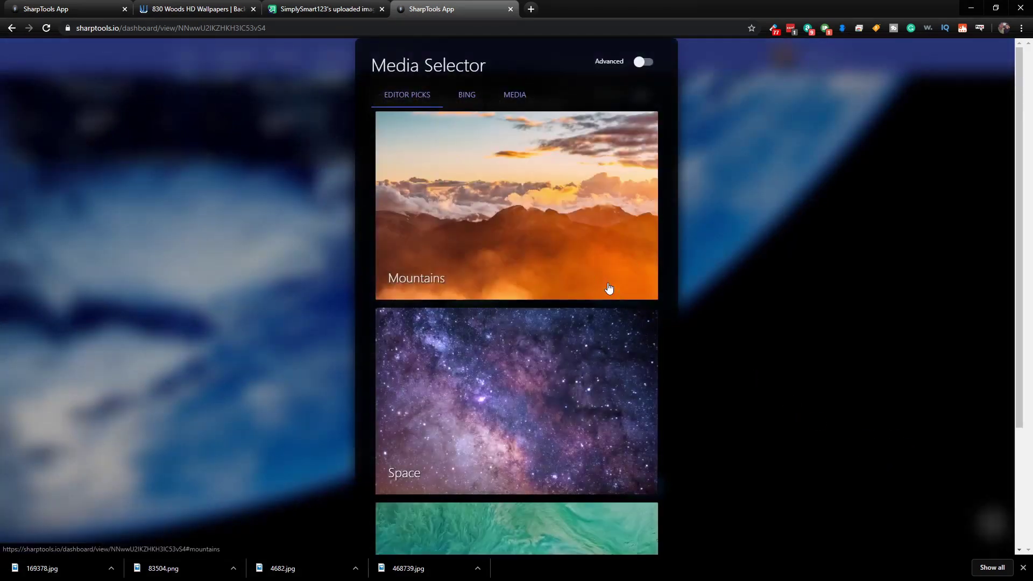
left_click(518, 97)
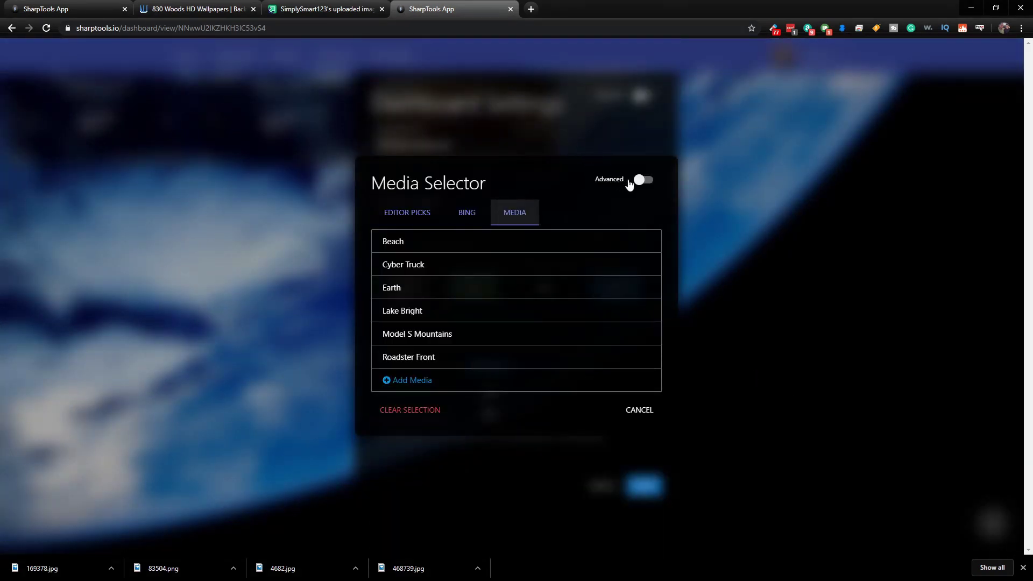
left_click(641, 181)
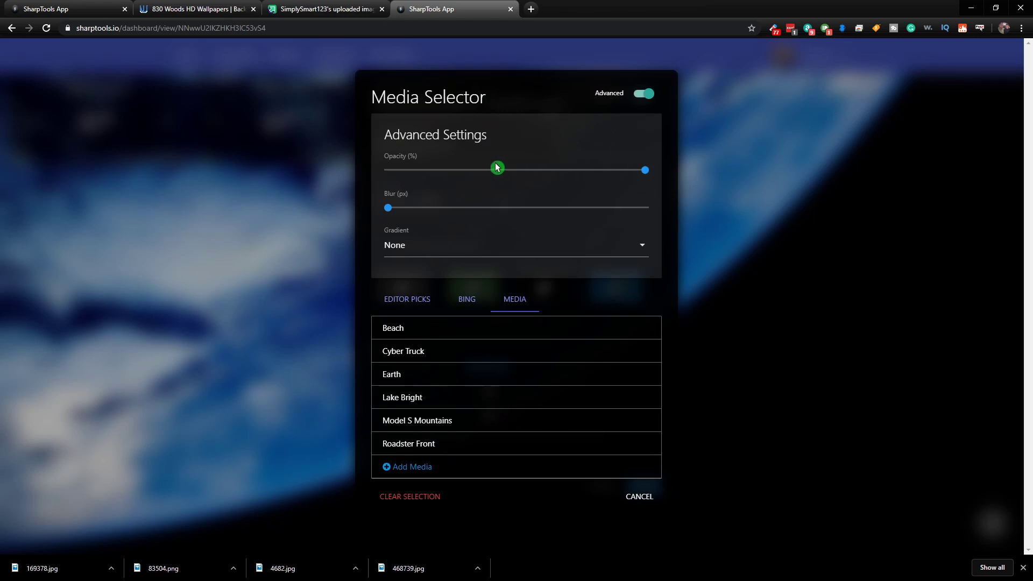
left_click_drag(390, 213, 458, 216)
left_click(527, 276)
left_click(396, 380)
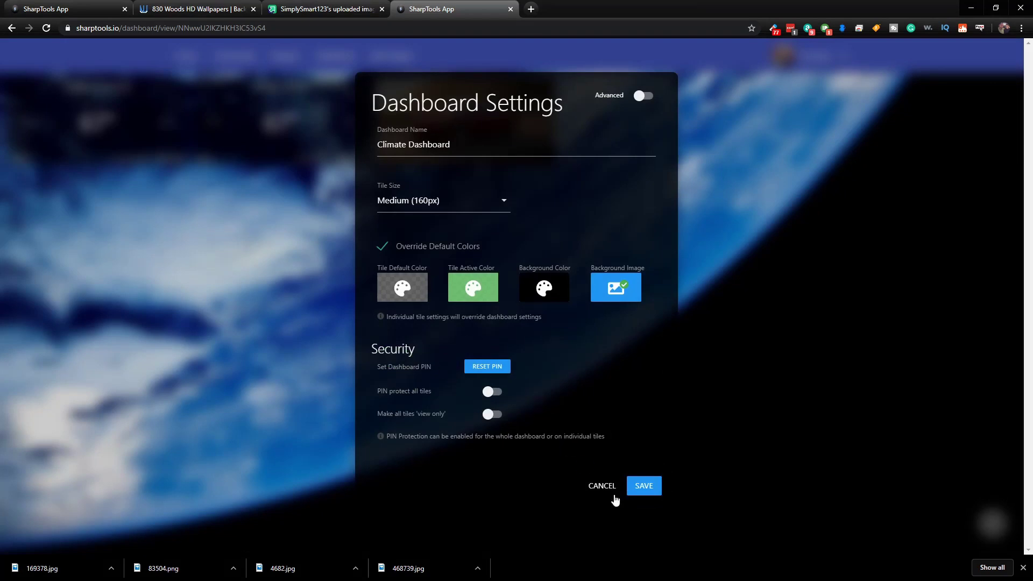
left_click(644, 486)
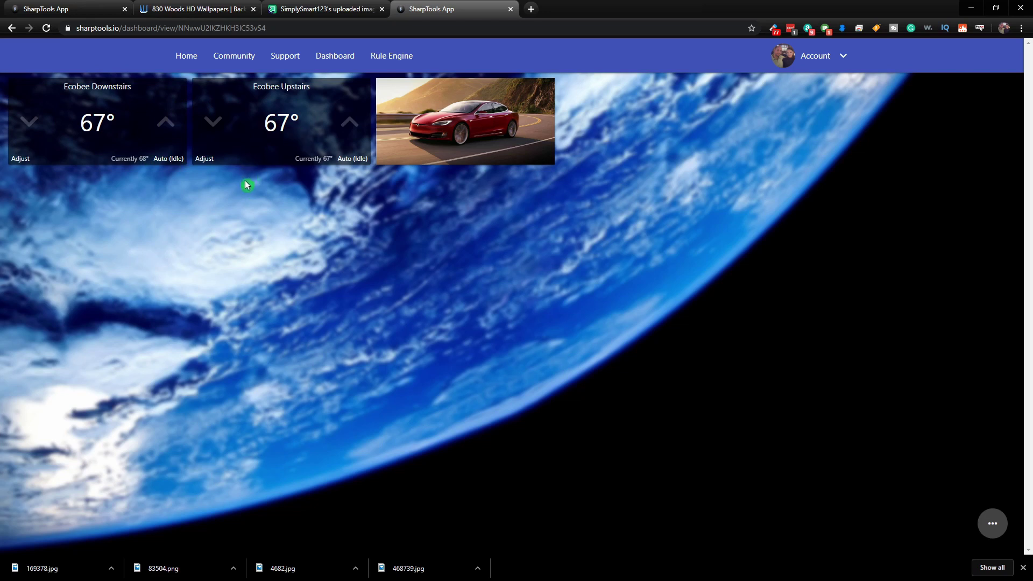
Remove the blur from the dashboard's background image by resetting it to zero, and reapply the Earth media item.
left_click(993, 525)
left_click(853, 469)
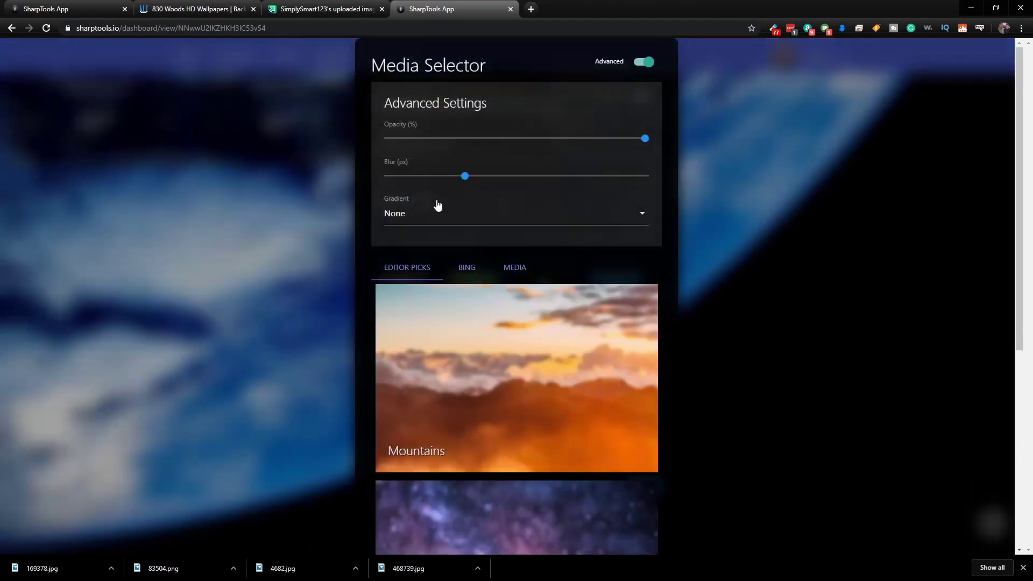
left_click(406, 383)
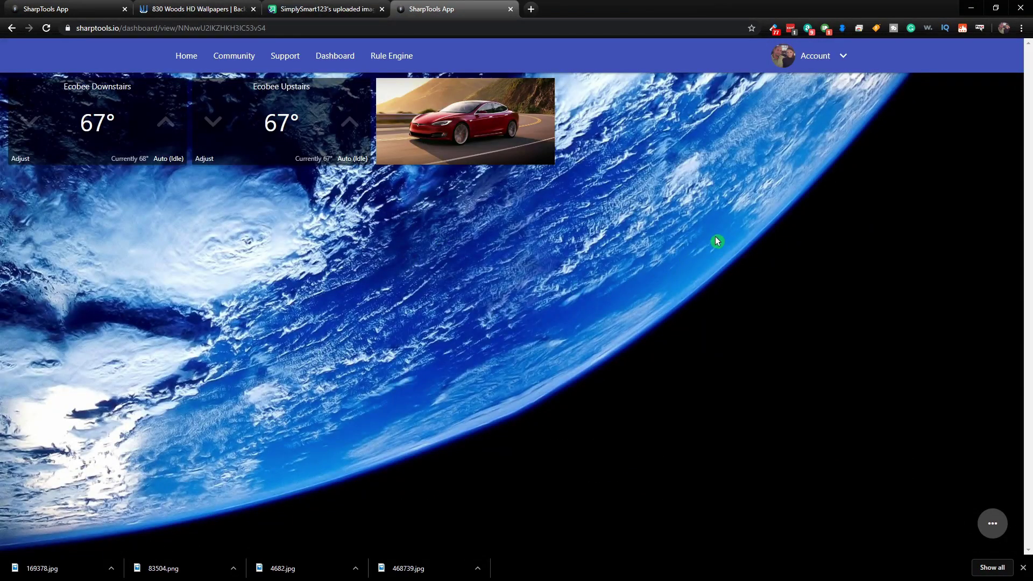
Apply the Darken Top gradient to the background image, select the Earth media item and save the dashboard settings.
left_click(993, 524)
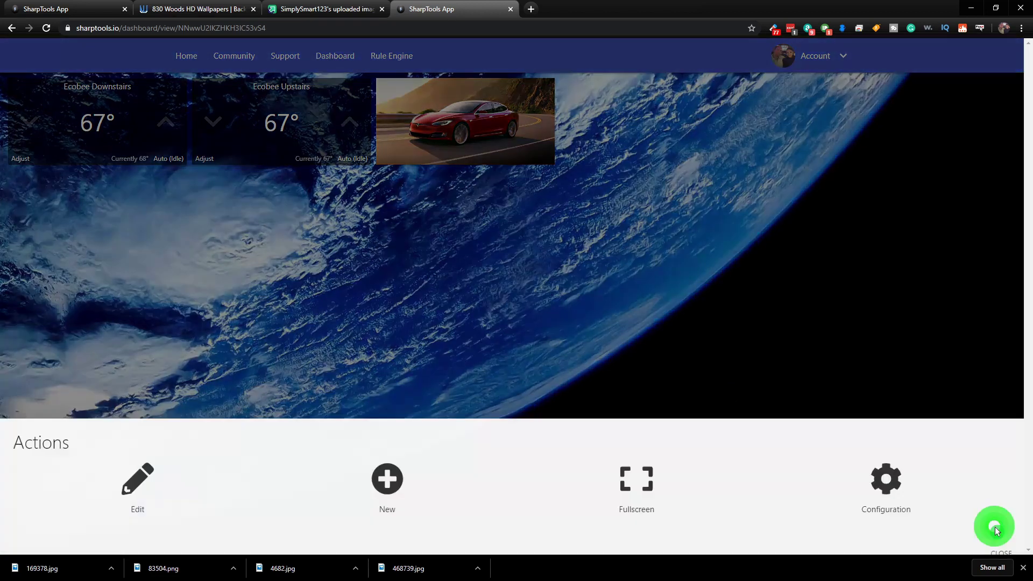
left_click(882, 470)
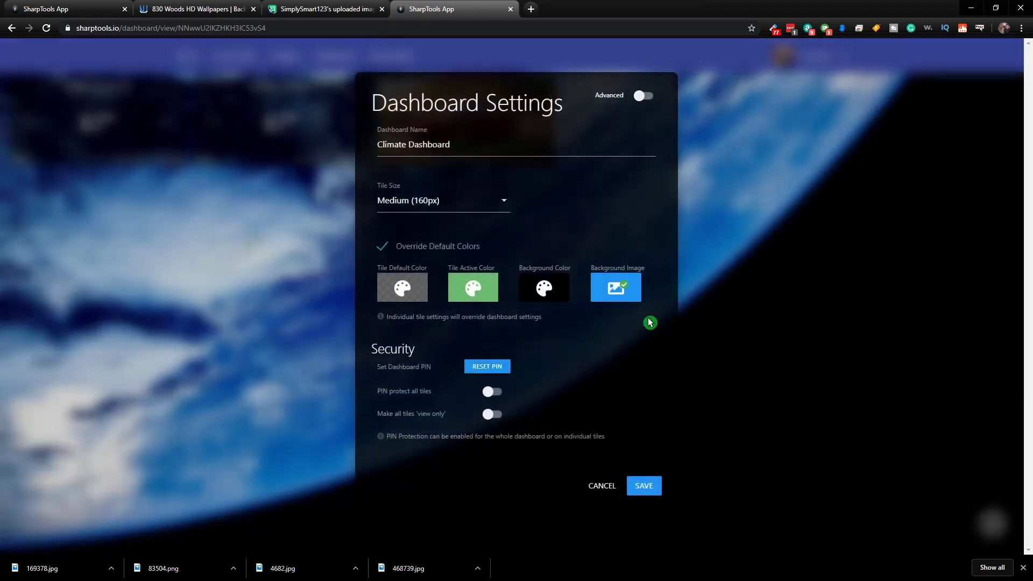
left_click(613, 292)
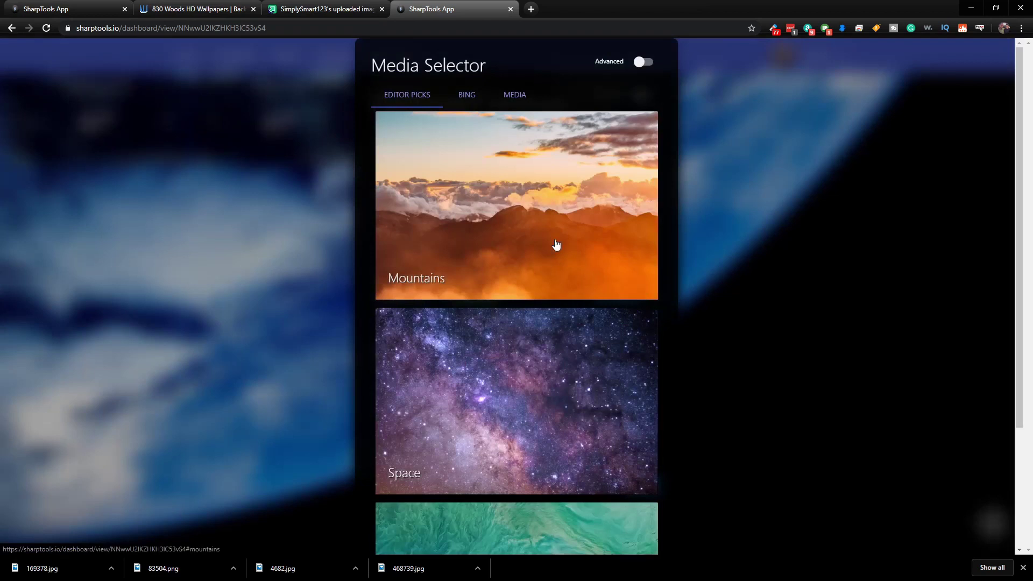
left_click(525, 95)
left_click(643, 180)
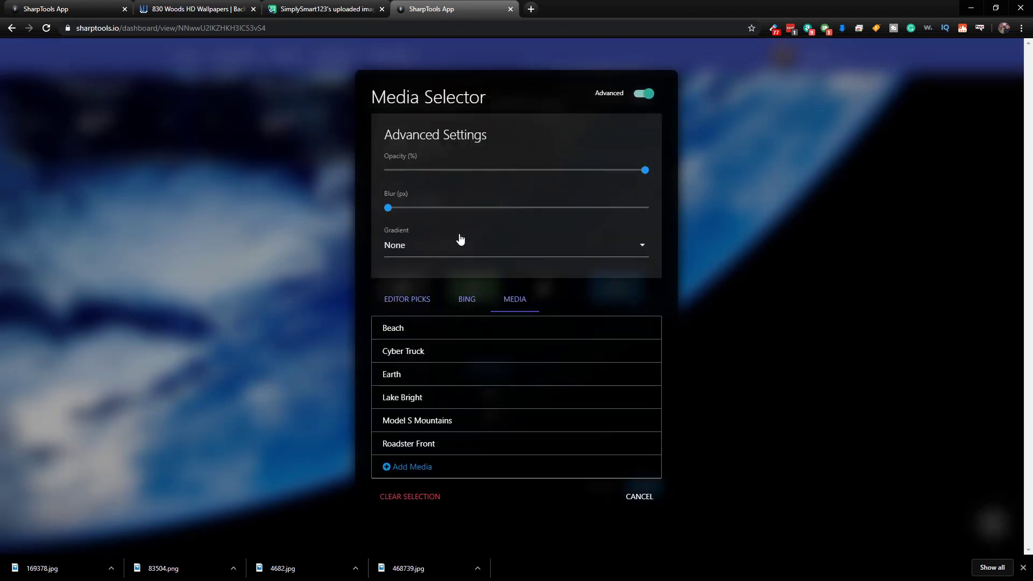
left_click(440, 249)
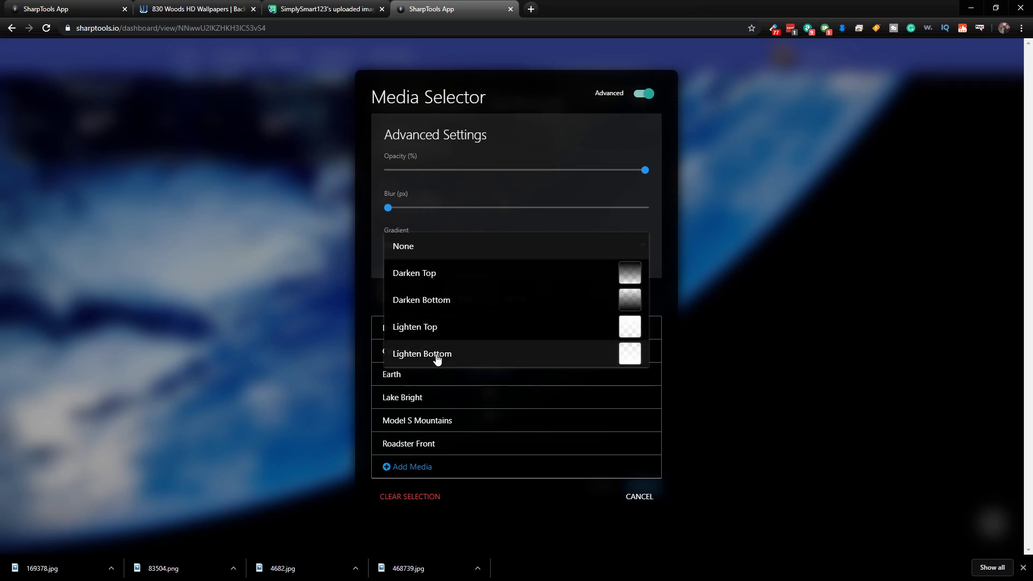
left_click(433, 277)
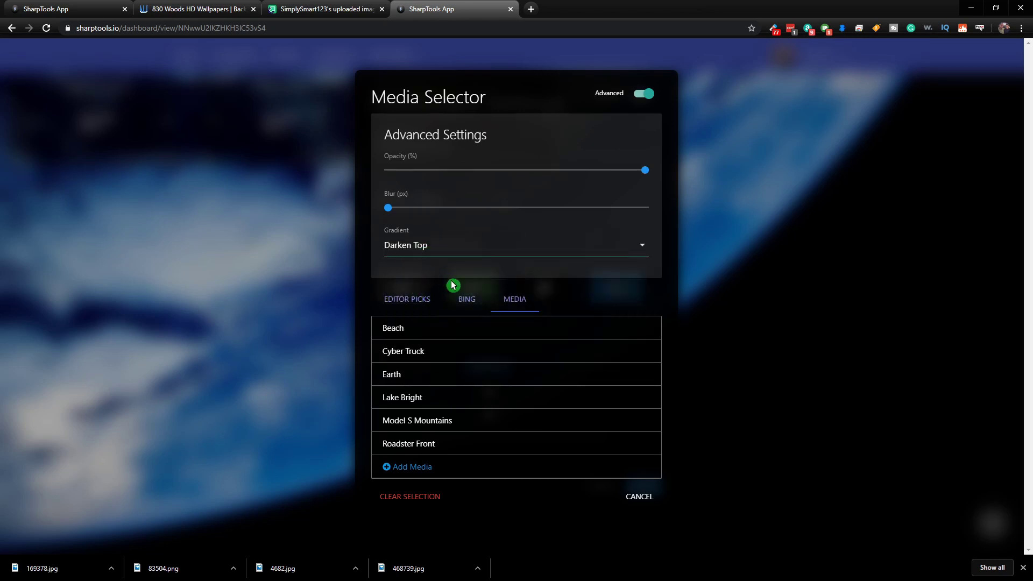
left_click(412, 378)
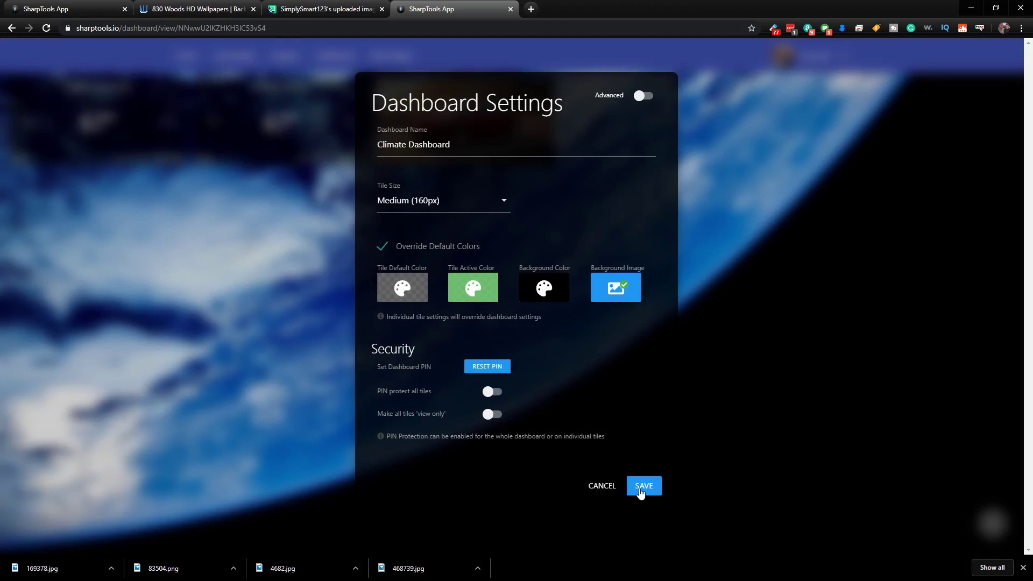
left_click(645, 487)
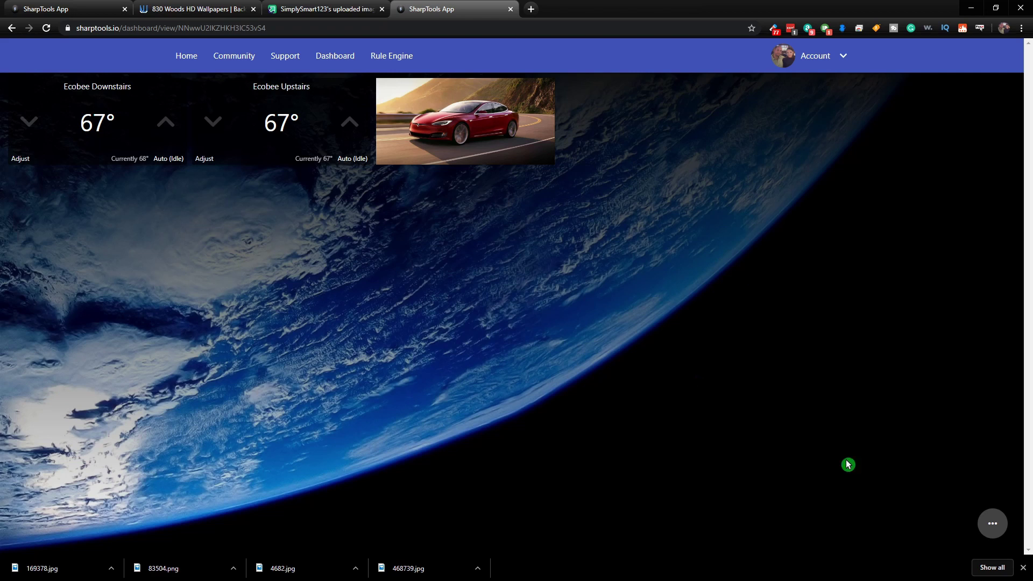
Set the background image's gradient back to None, reselect Earth and save the dashboard settings.
left_click(992, 523)
left_click(886, 463)
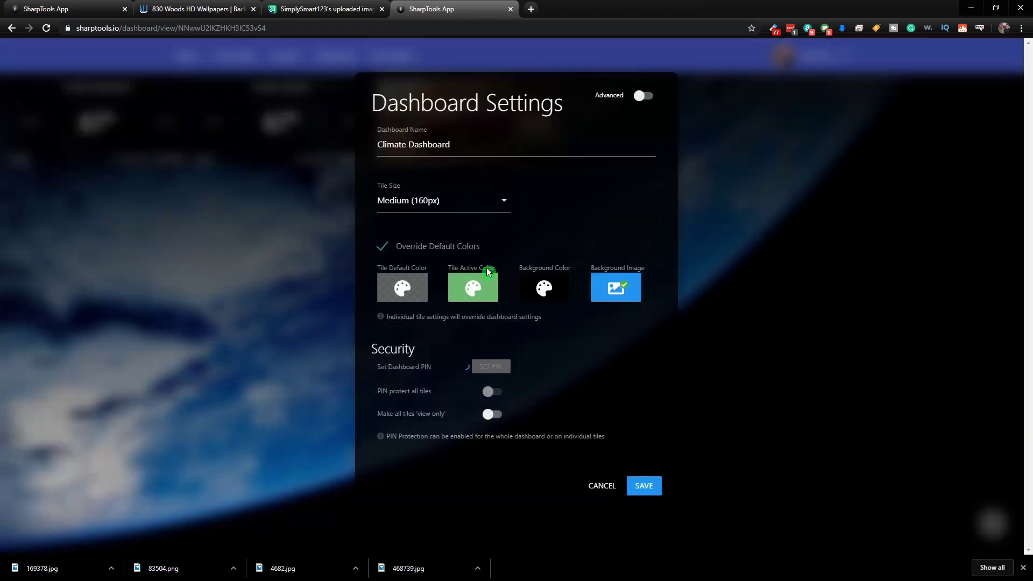
left_click(491, 286)
left_click(511, 214)
left_click(461, 214)
left_click(514, 267)
left_click(438, 385)
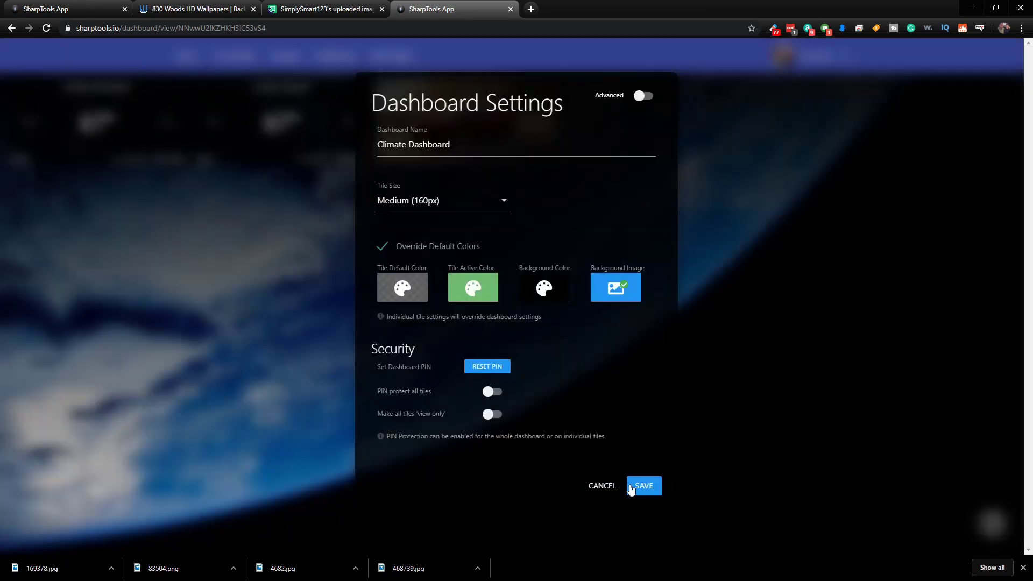
left_click(643, 487)
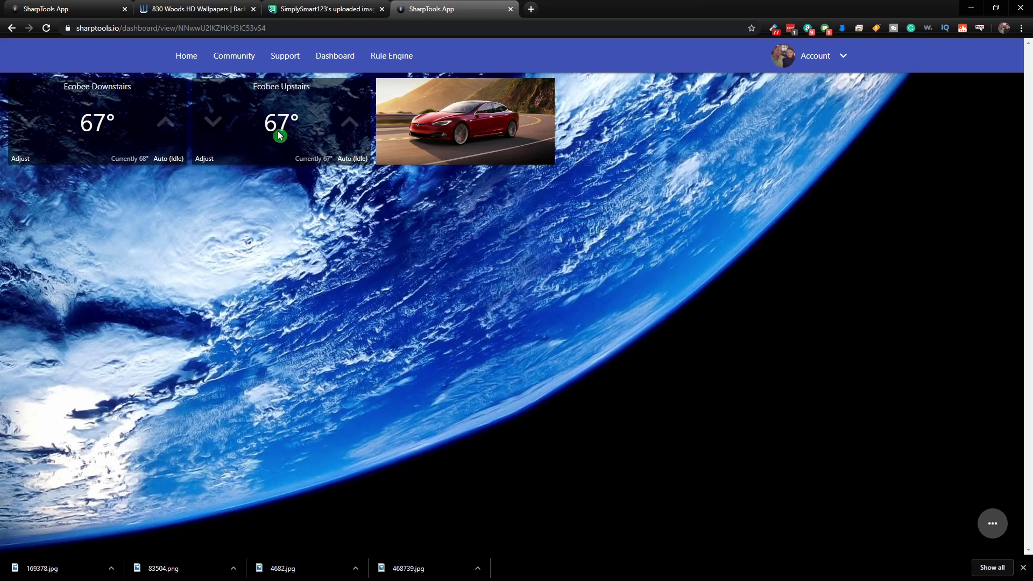
Review the woods wallpapers on Wallpaper Abyss and the Earth image's links on Imgur, and return to the SharpTools dashboard.
left_click(177, 9)
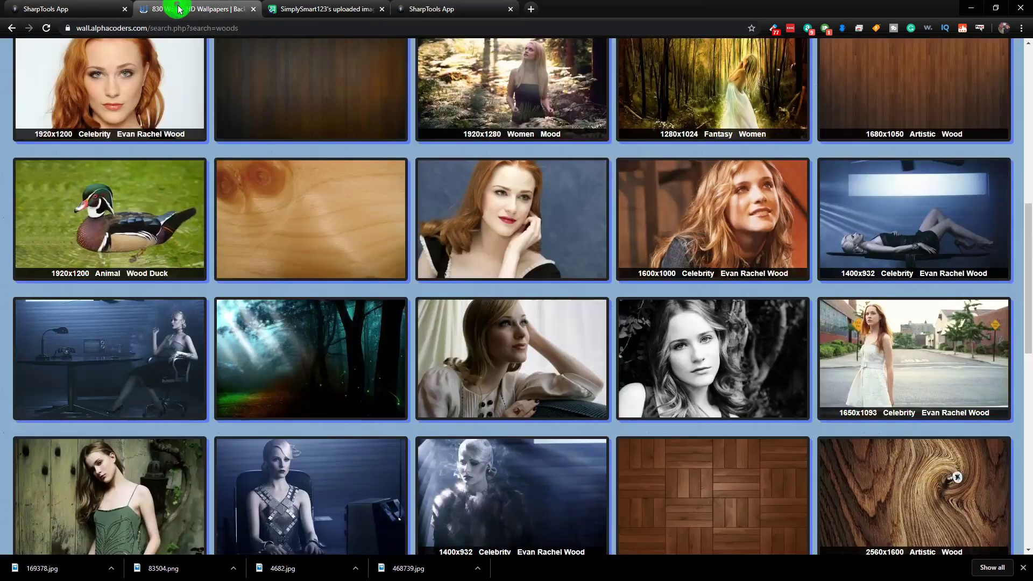
scroll(379, 266, "up", 10)
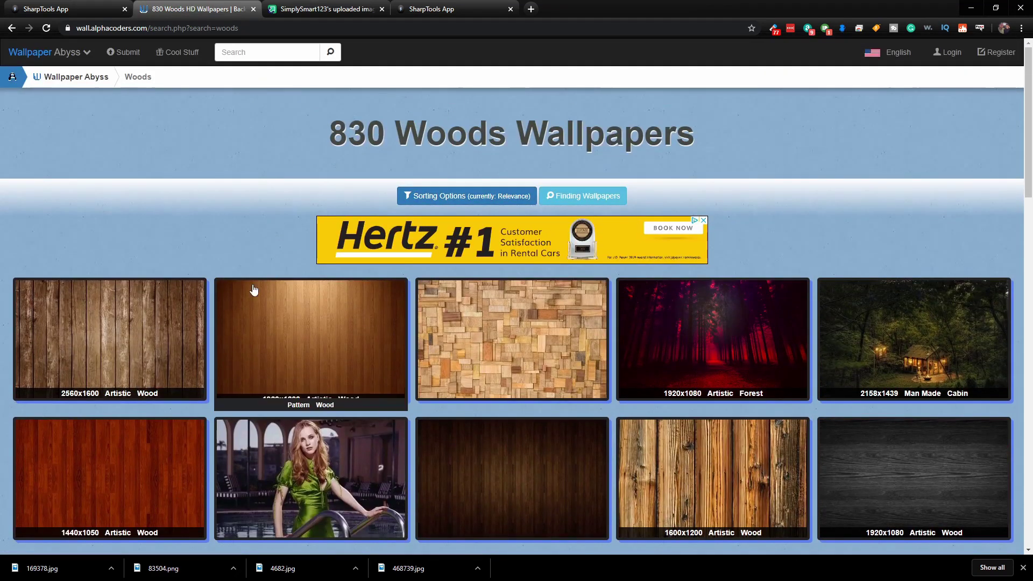
scroll(245, 298, "down", 3)
scroll(243, 301, "down", 4)
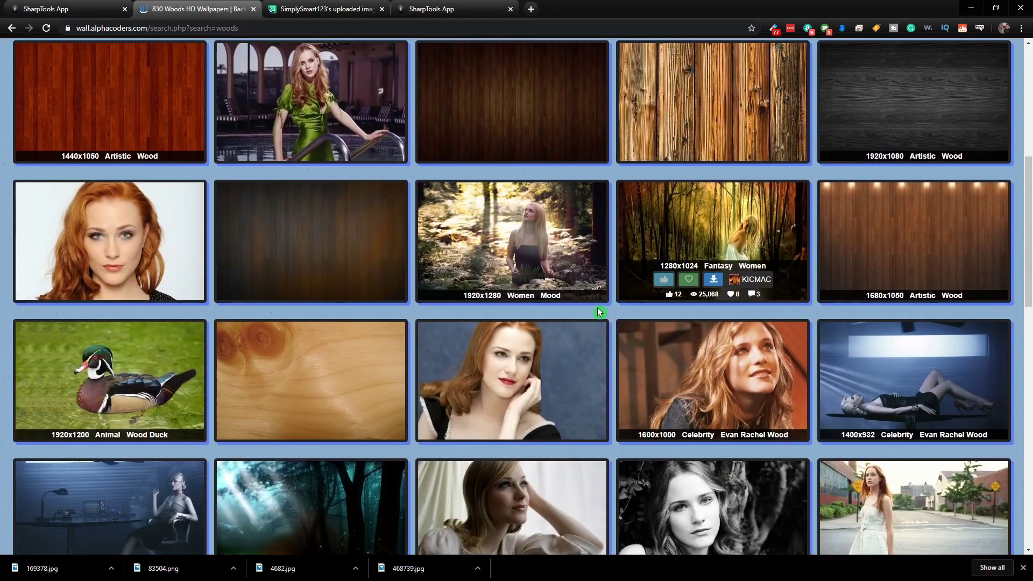
scroll(344, 188, "up", 3)
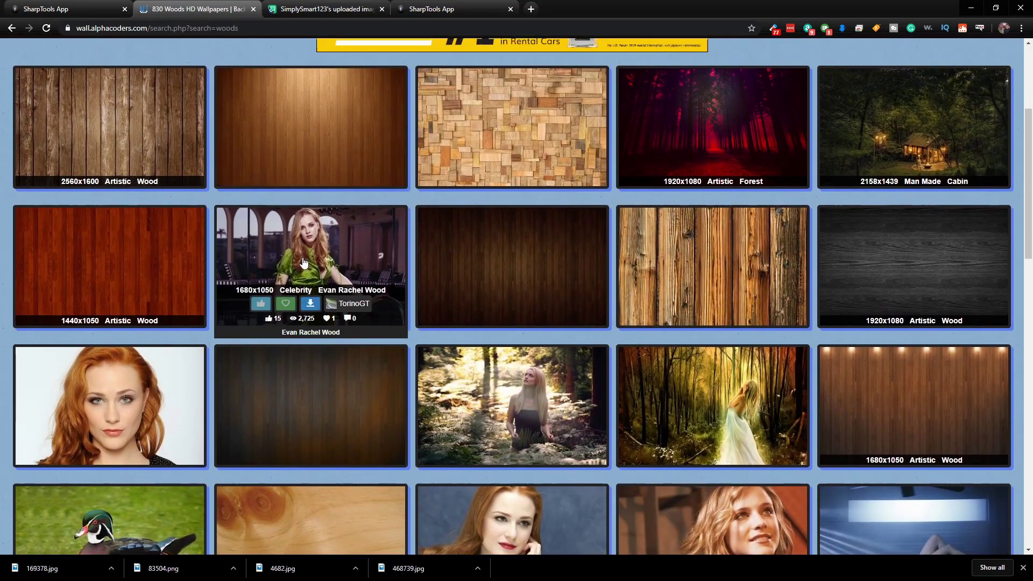
scroll(285, 162, "up", 4)
scroll(275, 266, "down", 4)
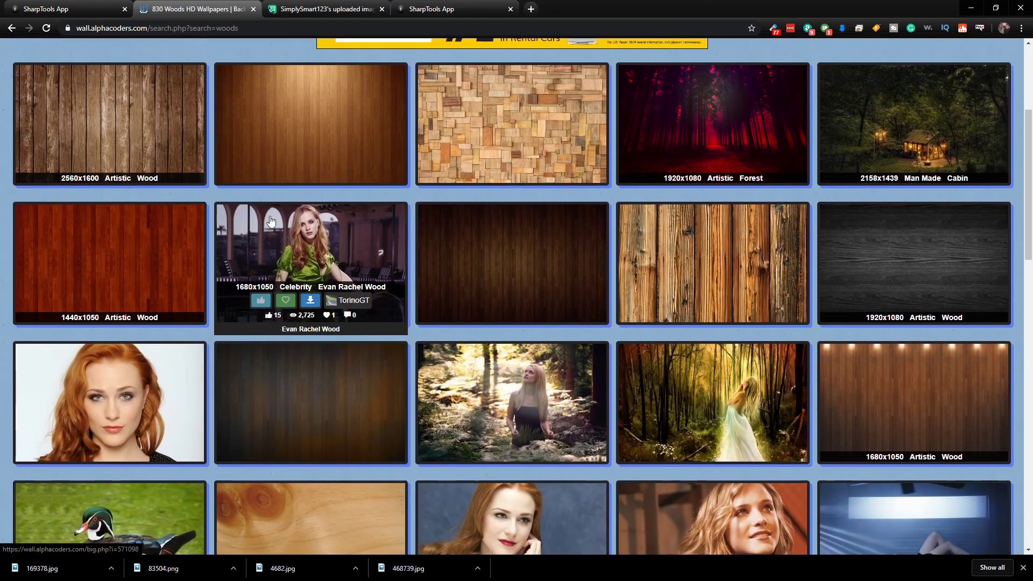
left_click(332, 13)
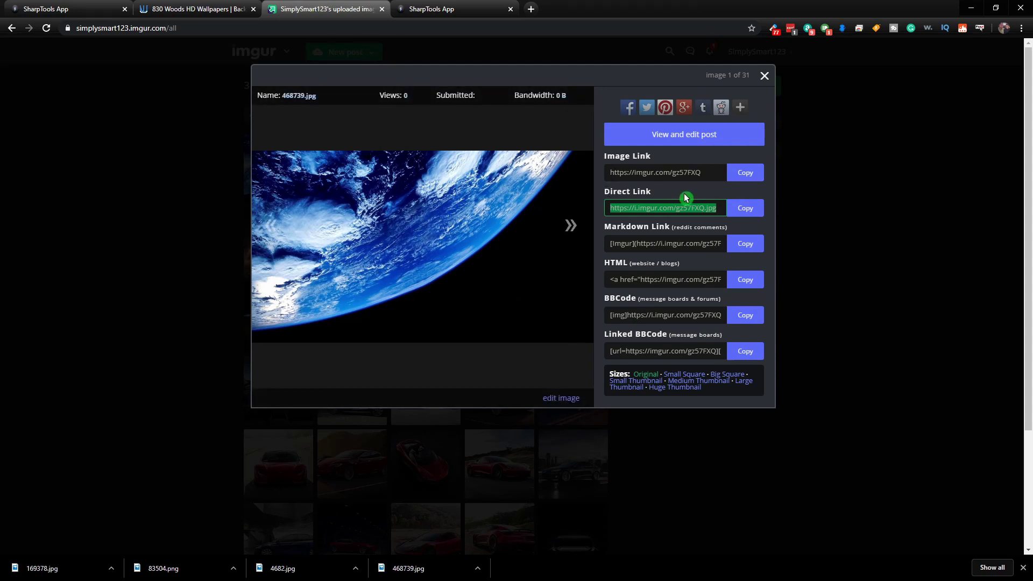
left_click(446, 11)
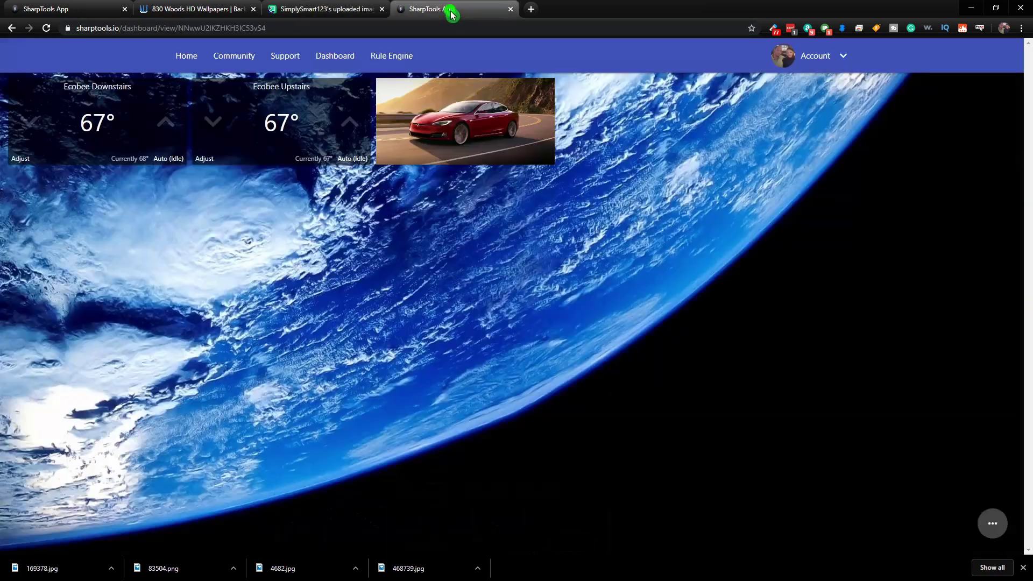